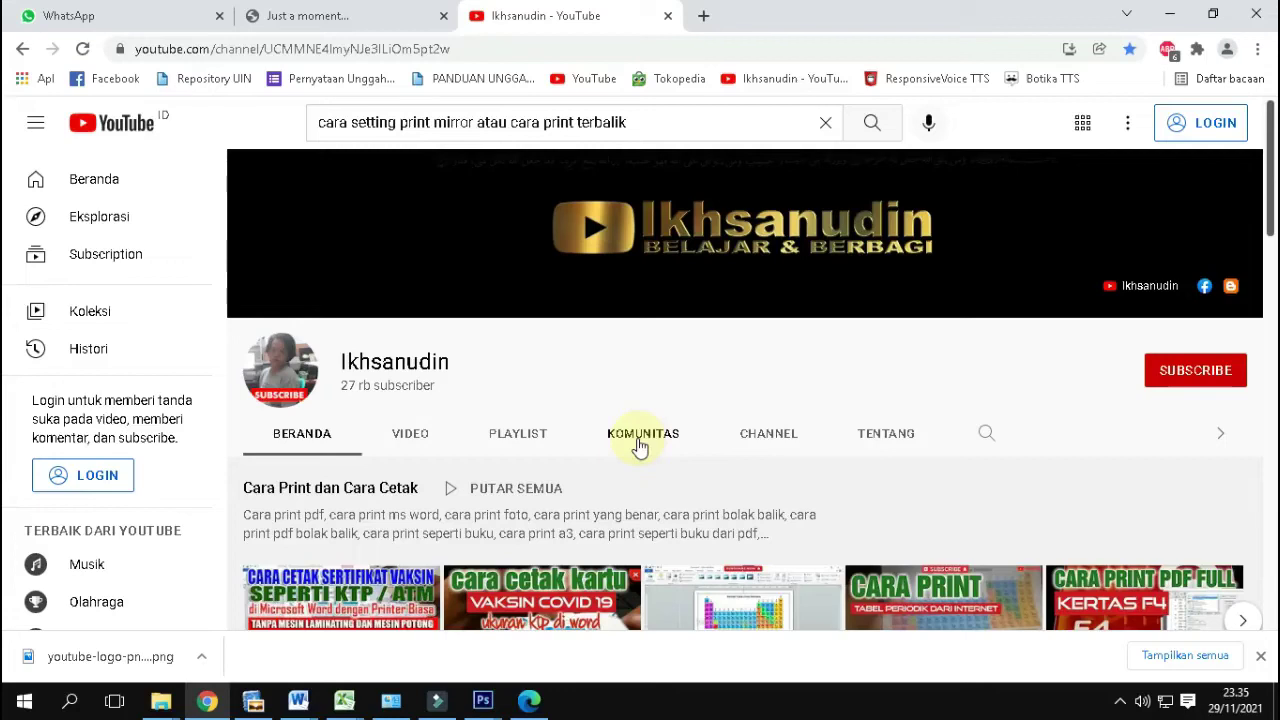
# Minimise all windows from the taskbar to reveal the Windows desktop.
pyautogui.click(499, 364)
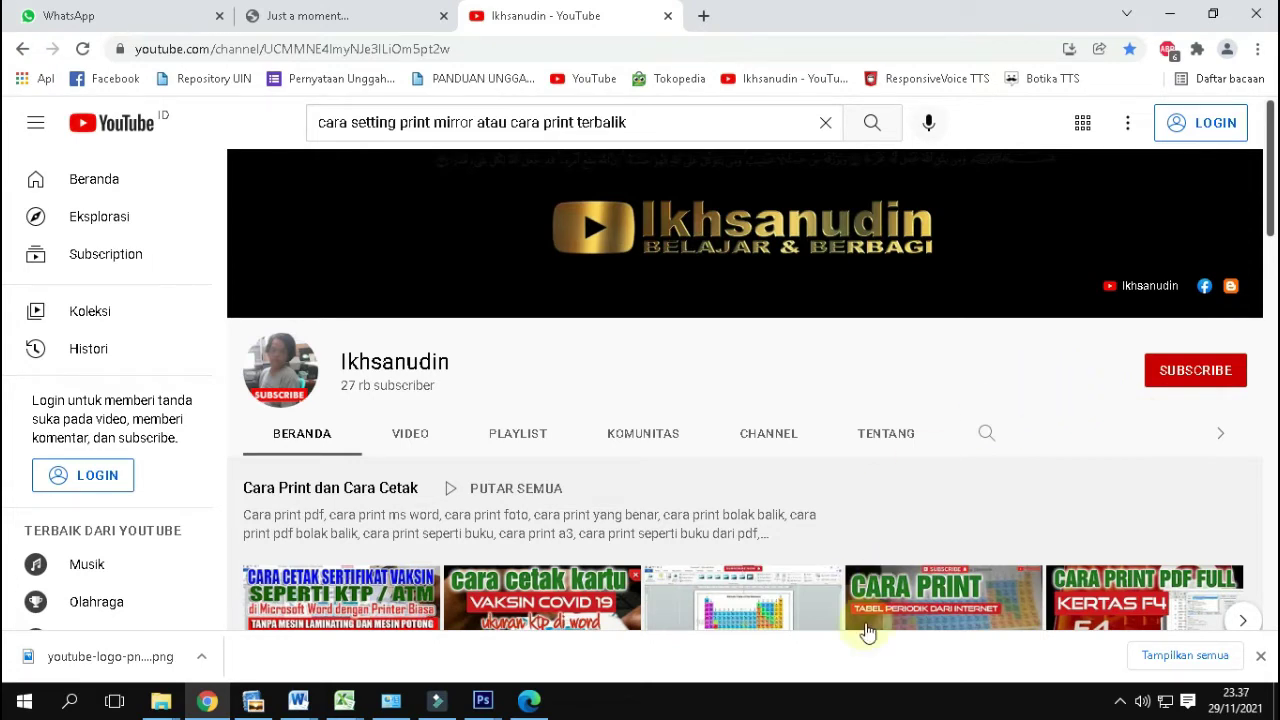
pyautogui.rightClick(758, 705)
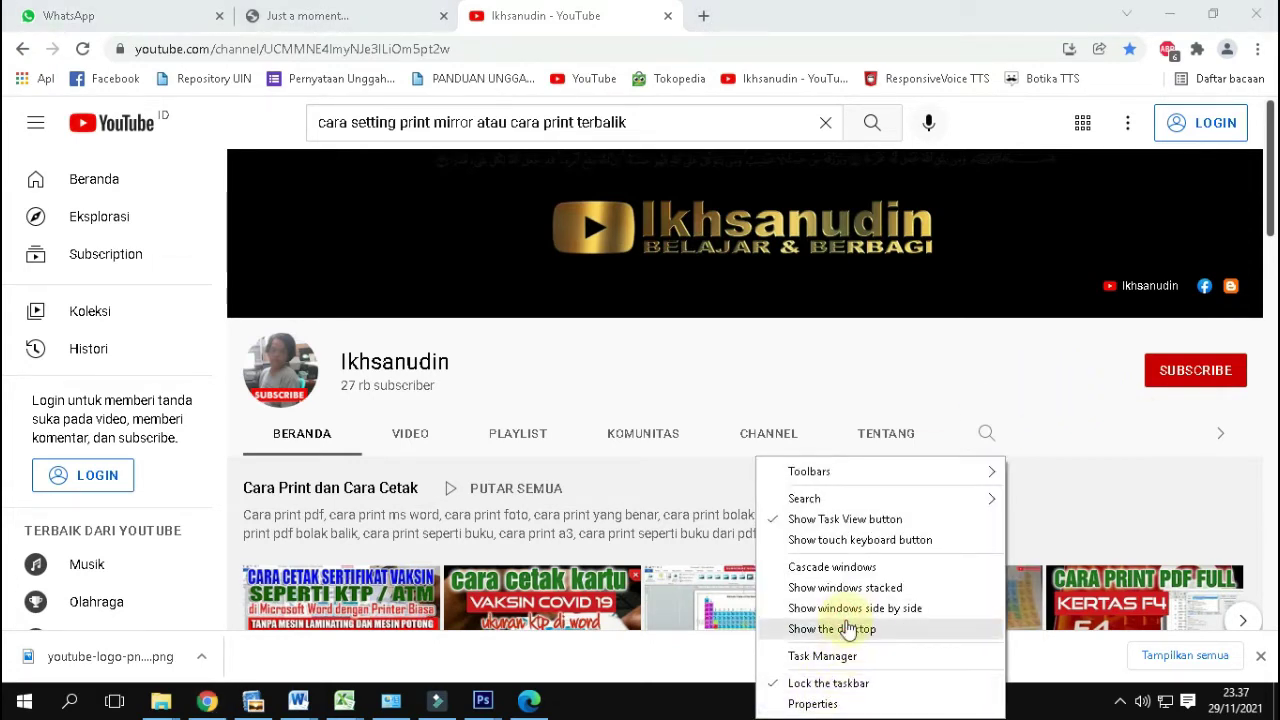
pyautogui.click(850, 628)
pyautogui.click(706, 472)
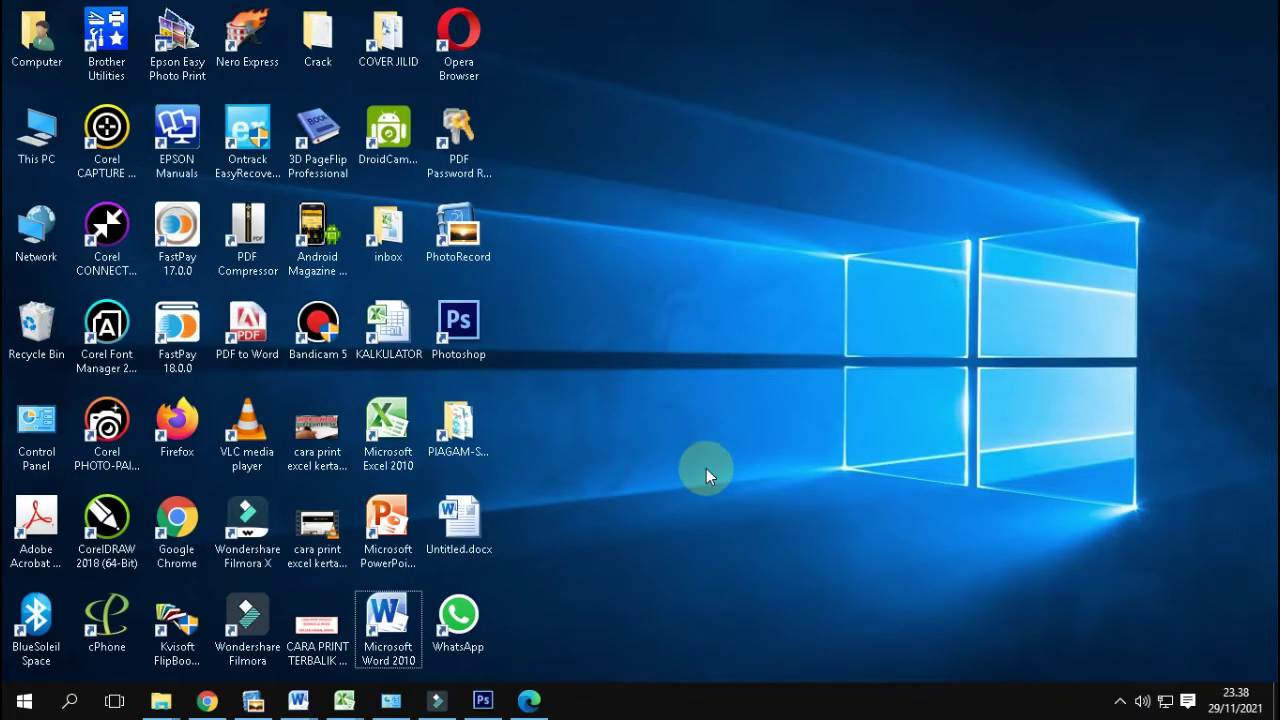
# Preview CARA PRINT TERBALIK MIRROR.bmp in the Microsoft Office 2010 viewer, then close it.
pyautogui.rightClick(338, 625)
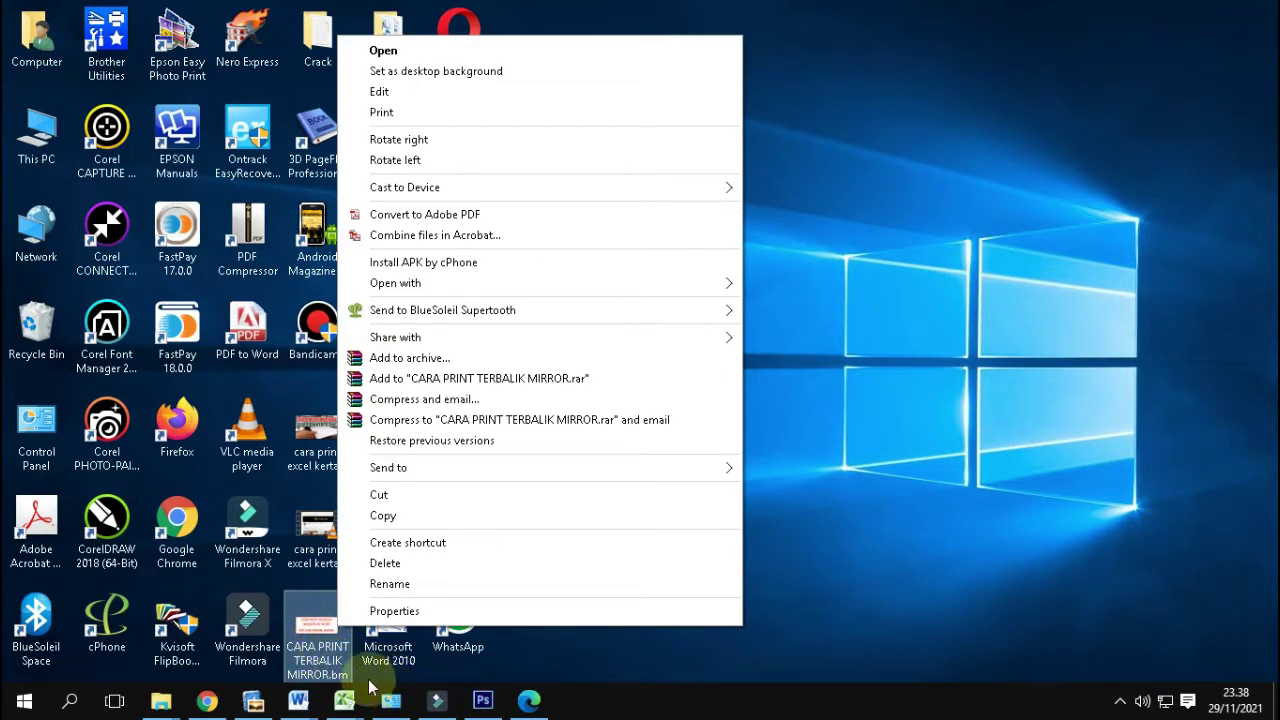
pyautogui.rightClick(320, 648)
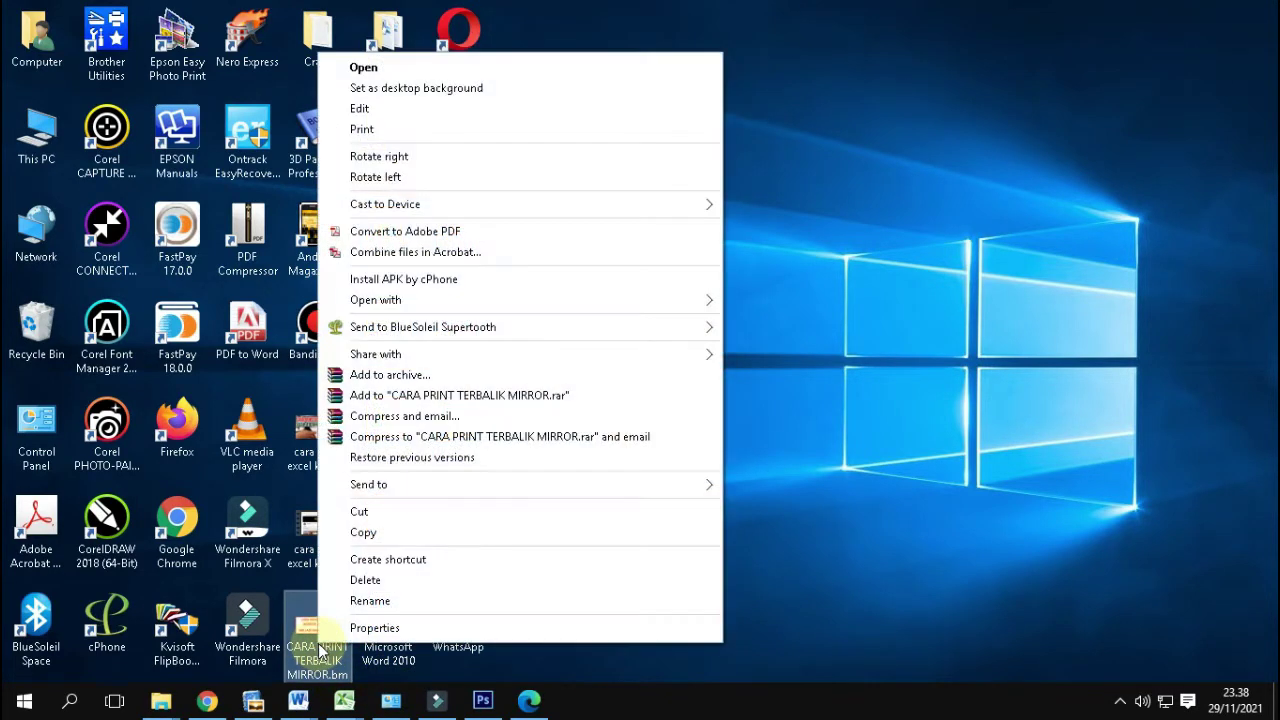
pyautogui.moveTo(423, 300)
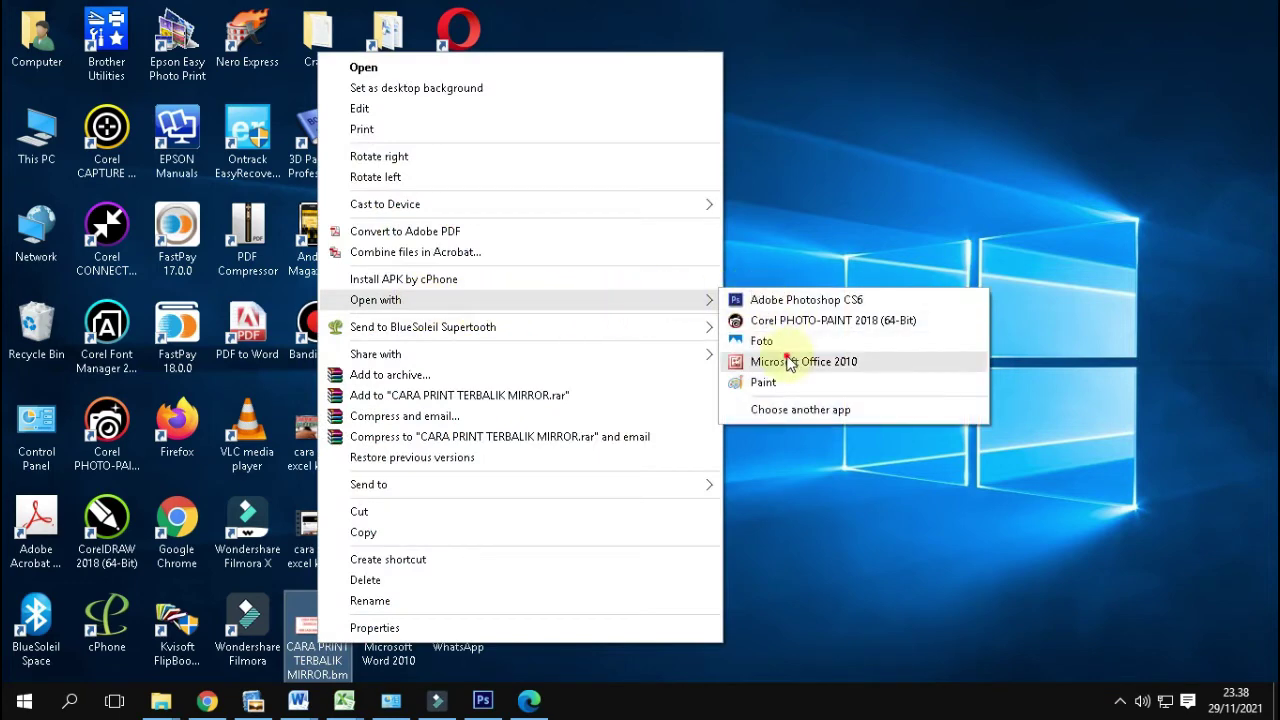
pyautogui.click(789, 362)
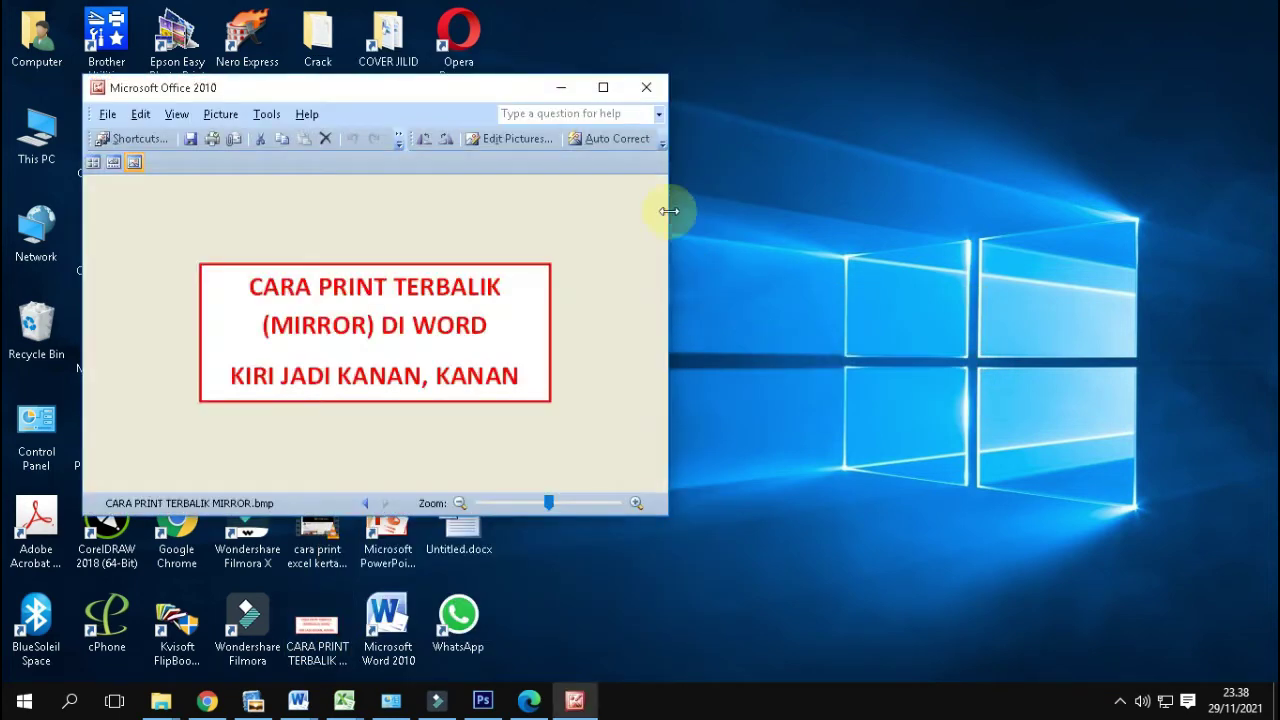
pyautogui.click(603, 87)
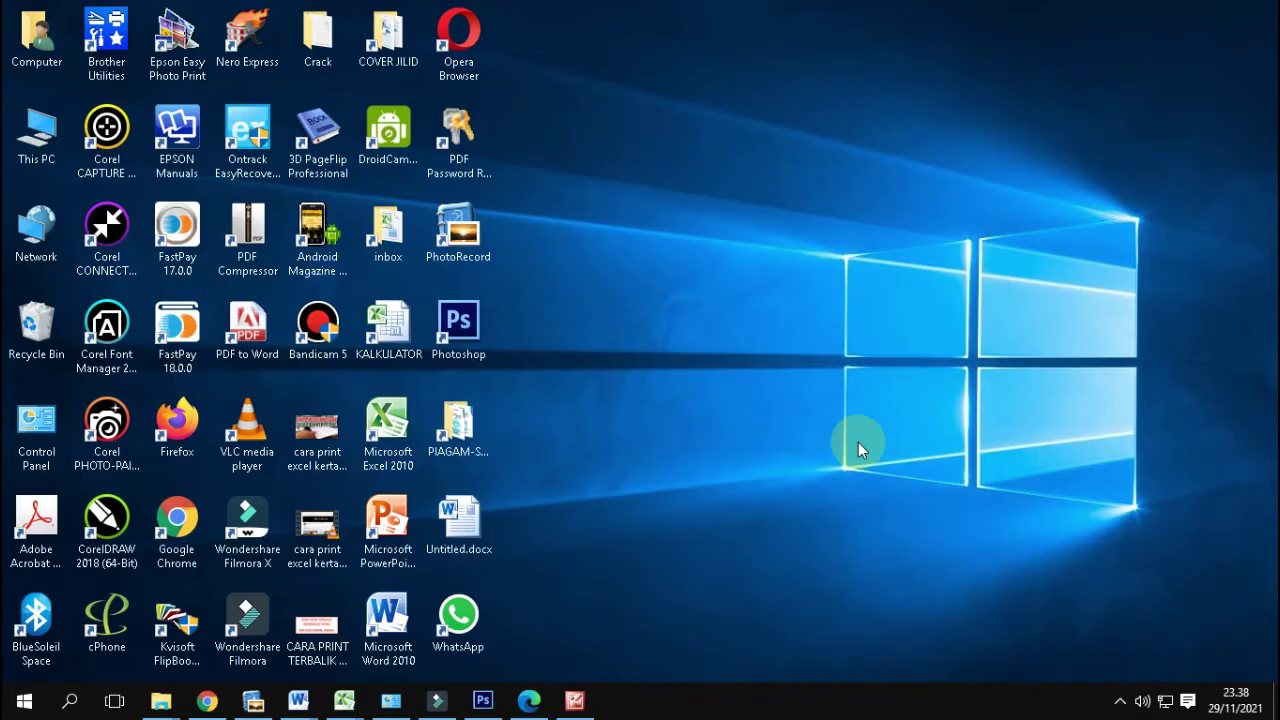
# Pick the Microsoft Word 2010 shortcut on the desktop.
pyautogui.click(316, 628)
pyautogui.click(684, 540)
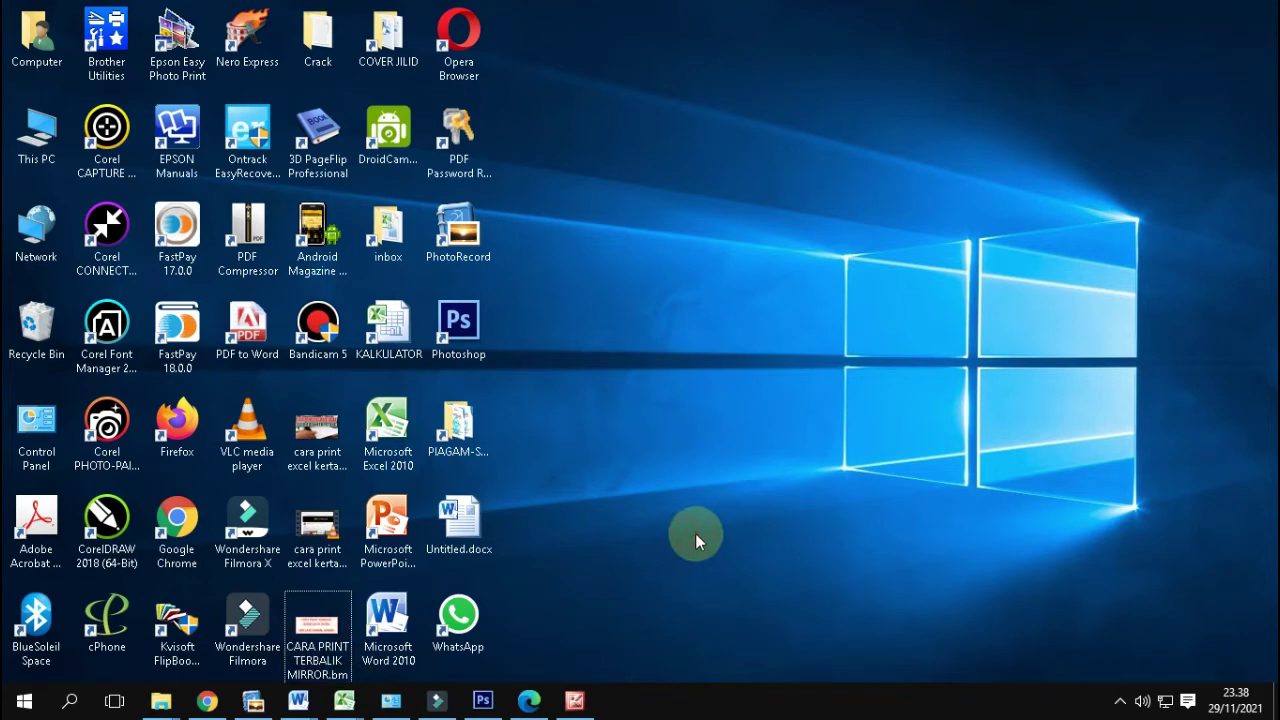
pyautogui.click(381, 625)
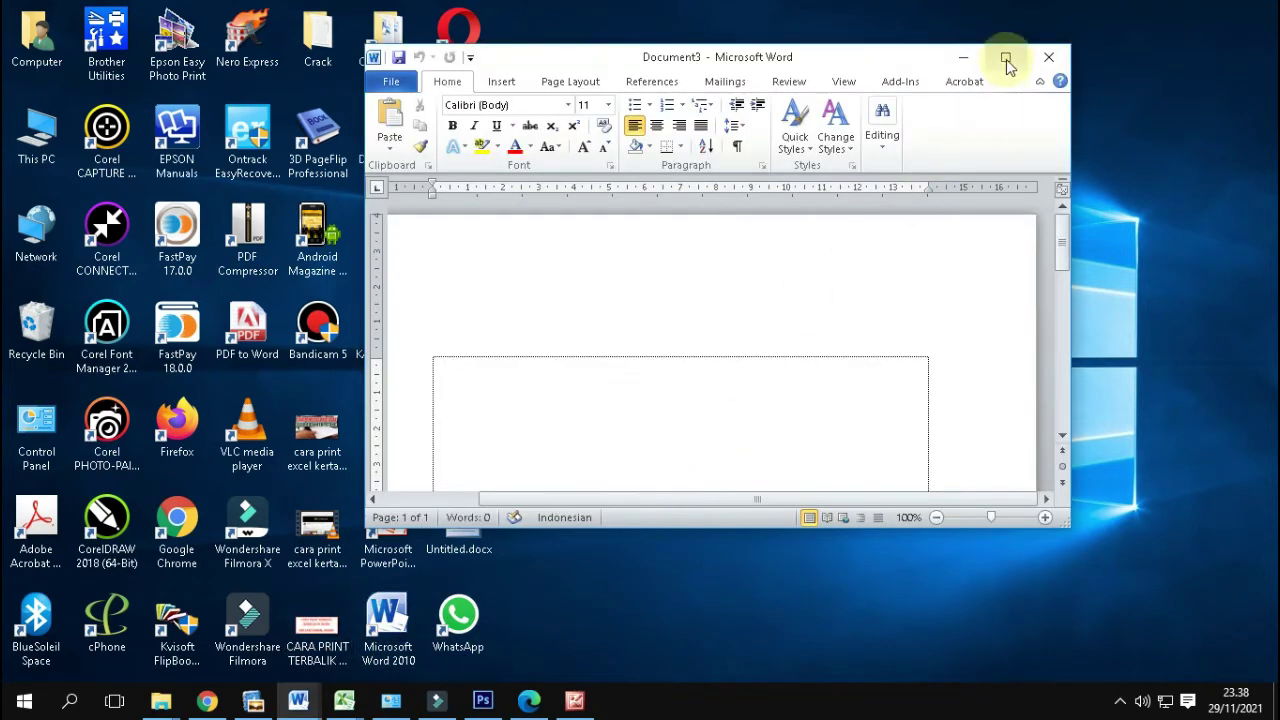
# Start a blank Word document and insert CARA PRINT TERBALIK MIRROR.bmp from the Desktop.
pyautogui.click(1006, 57)
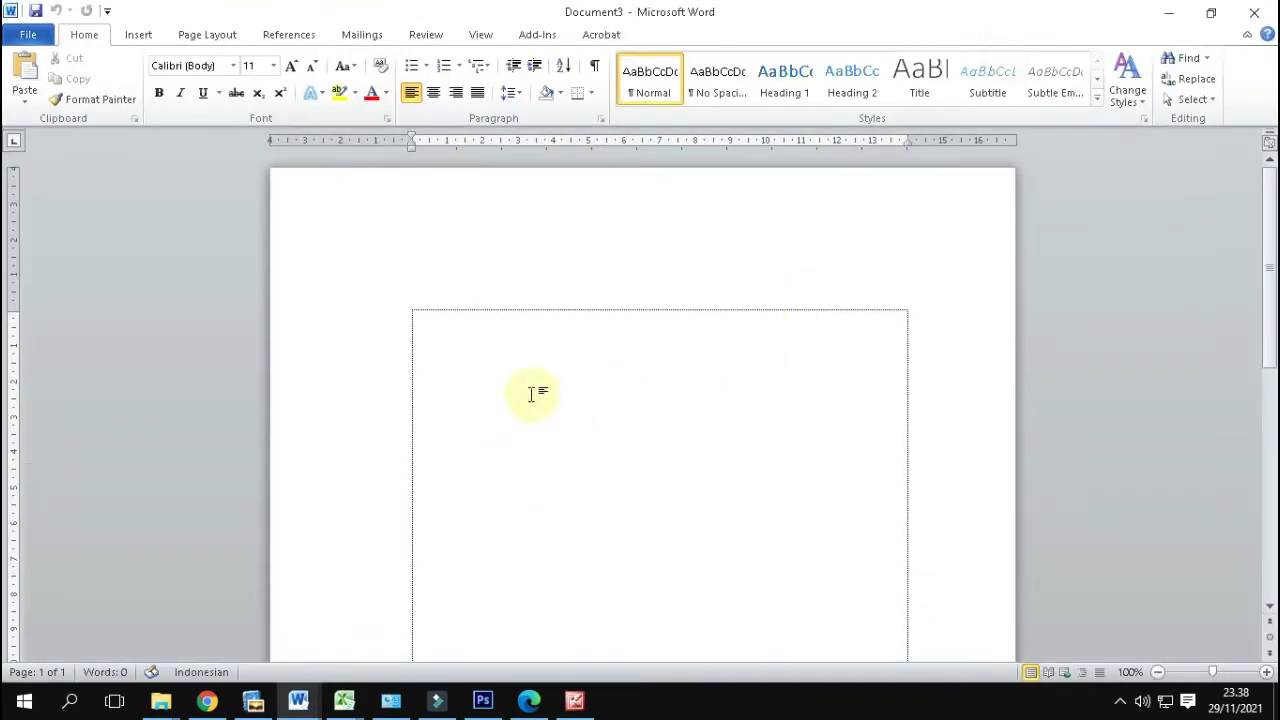
pyautogui.click(488, 341)
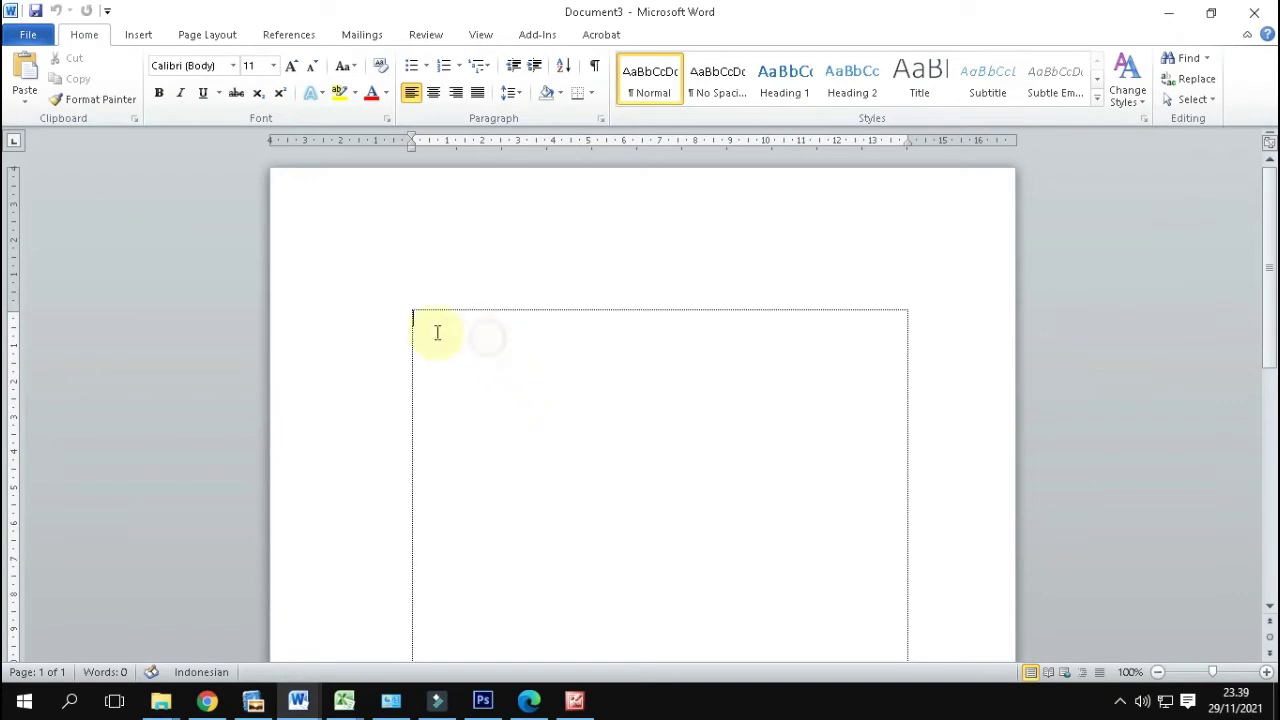
pyautogui.click(426, 331)
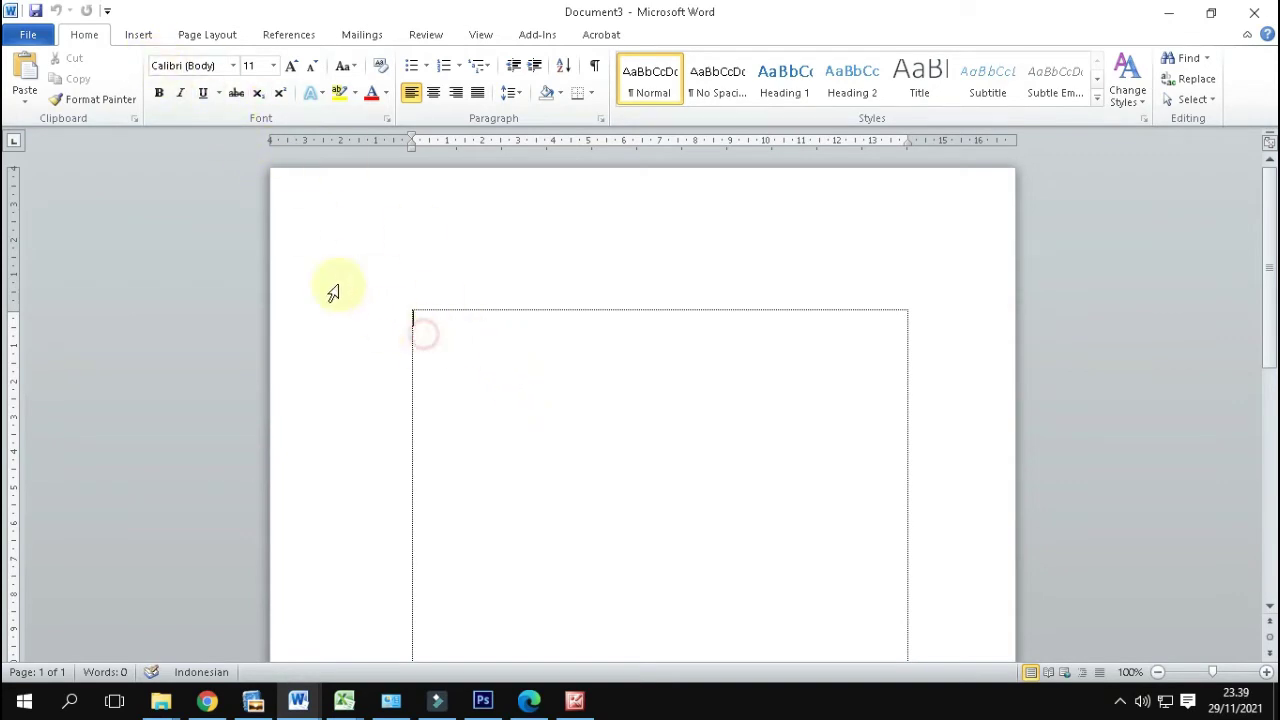
pyautogui.click(138, 34)
pyautogui.click(205, 72)
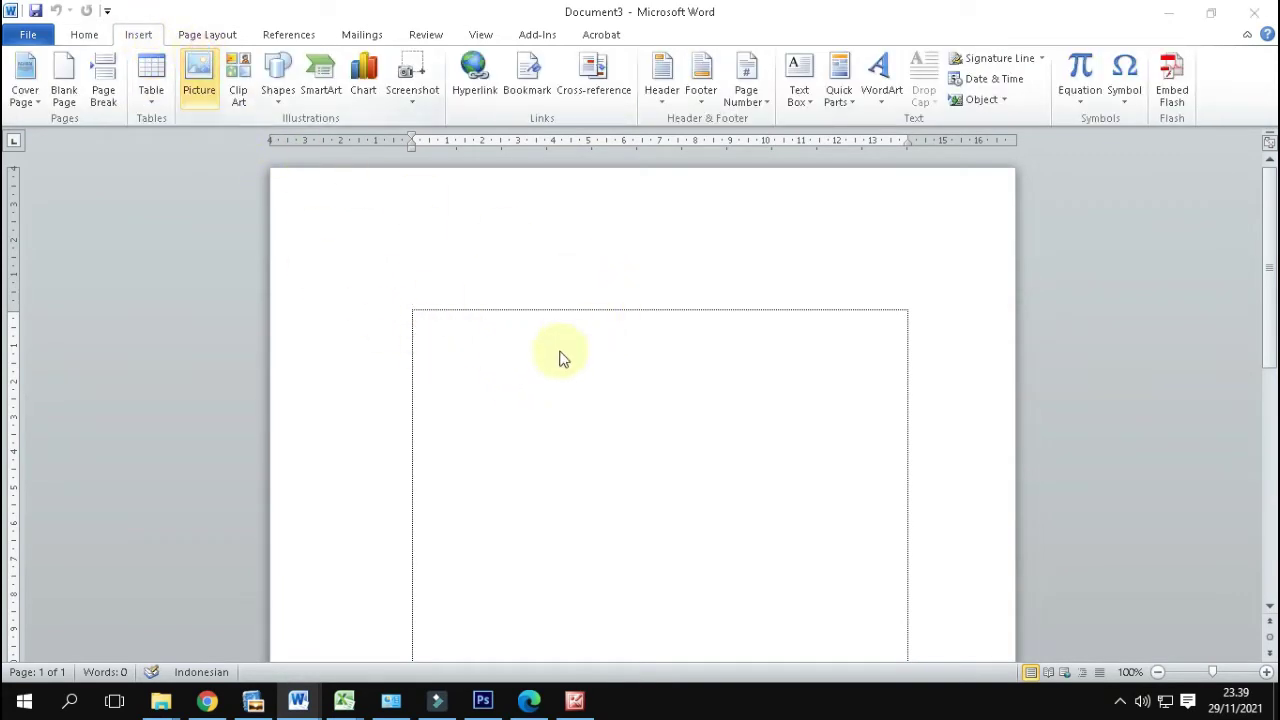
pyautogui.click(111, 188)
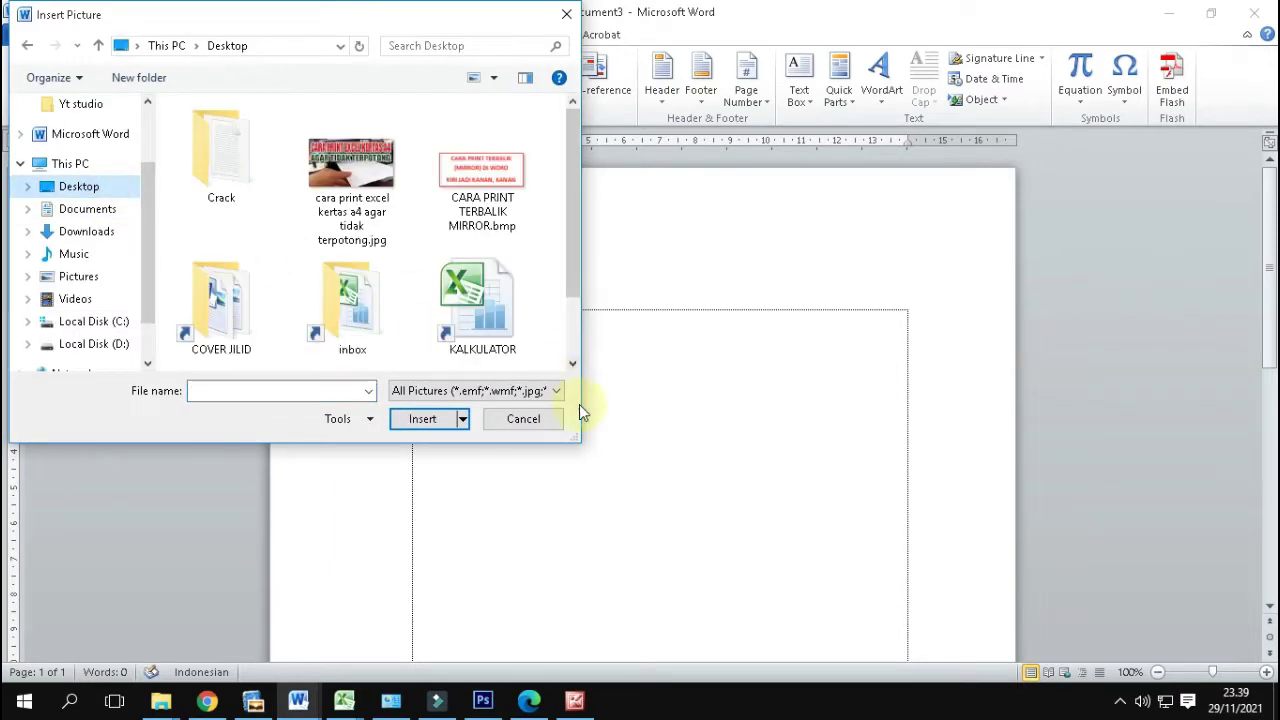
pyautogui.moveTo(575, 437); pyautogui.dragTo(930, 525)
pyautogui.click(435, 195)
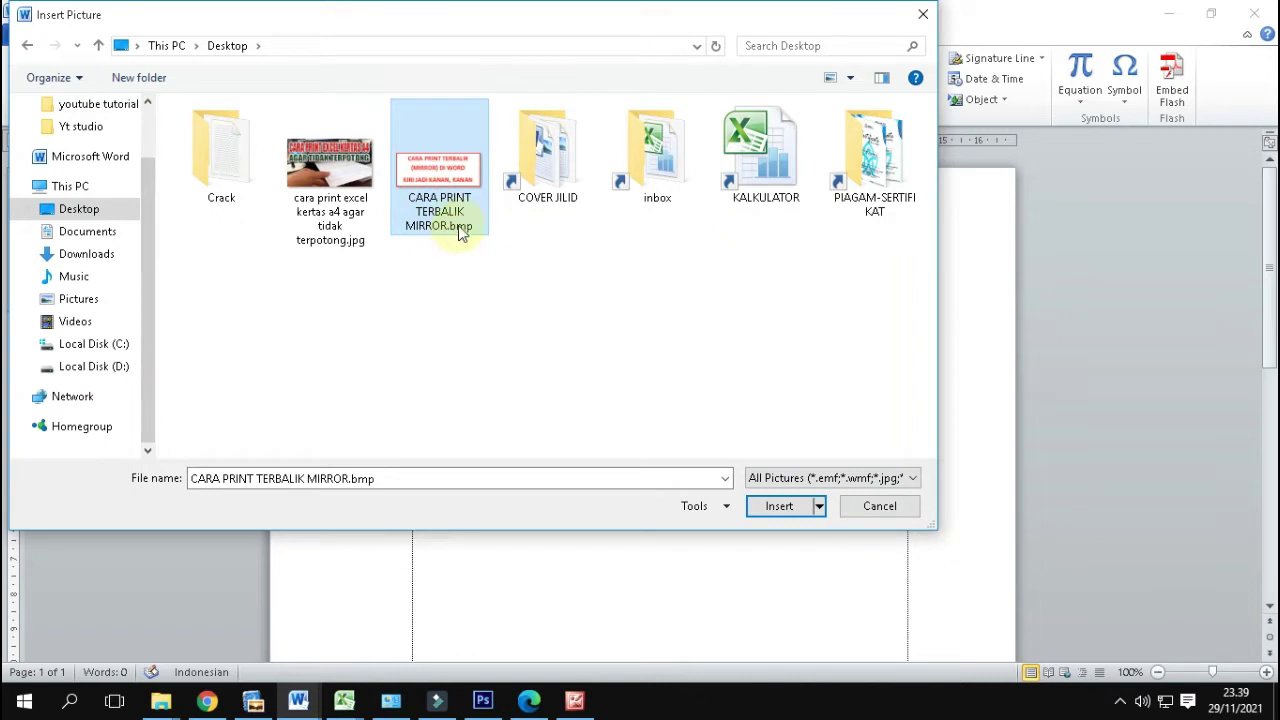
pyautogui.click(770, 506)
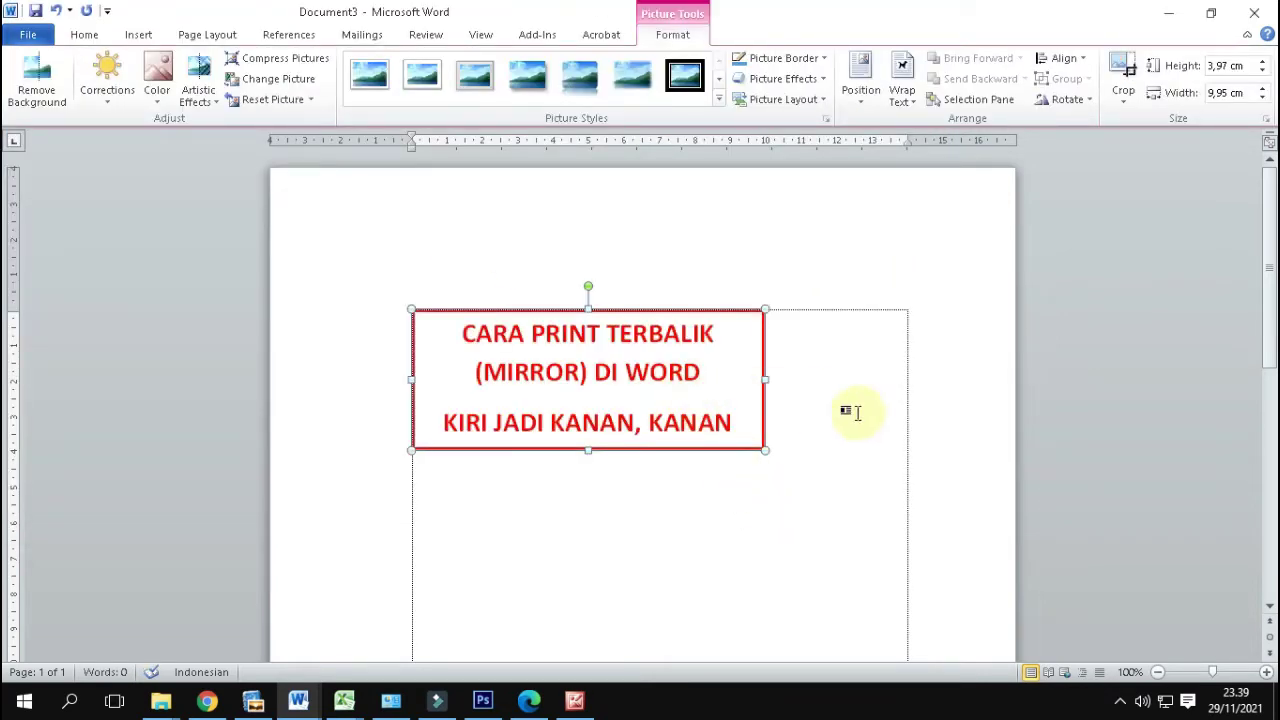
# Check the inserted picture by selecting and deselecting it on the page.
pyautogui.click(960, 417)
pyautogui.click(683, 376)
pyautogui.click(780, 330)
pyautogui.click(630, 345)
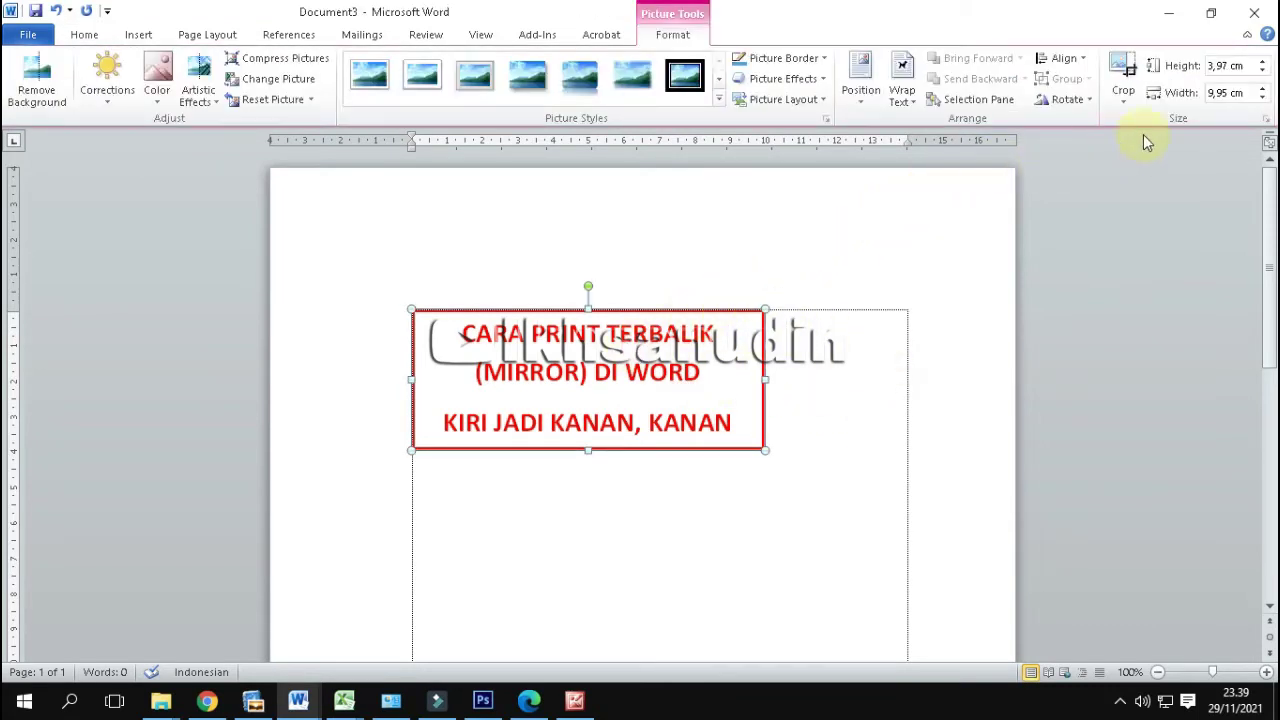
pyautogui.click(849, 370)
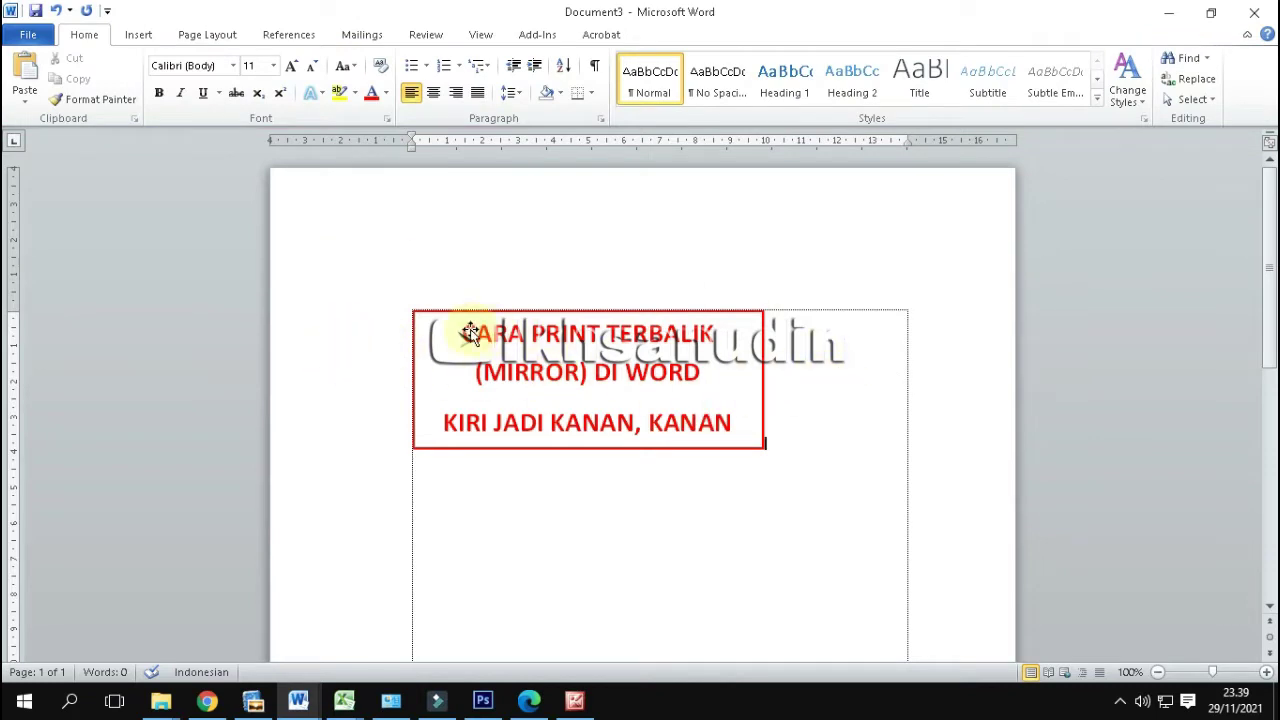
pyautogui.click(592, 372)
pyautogui.click(846, 370)
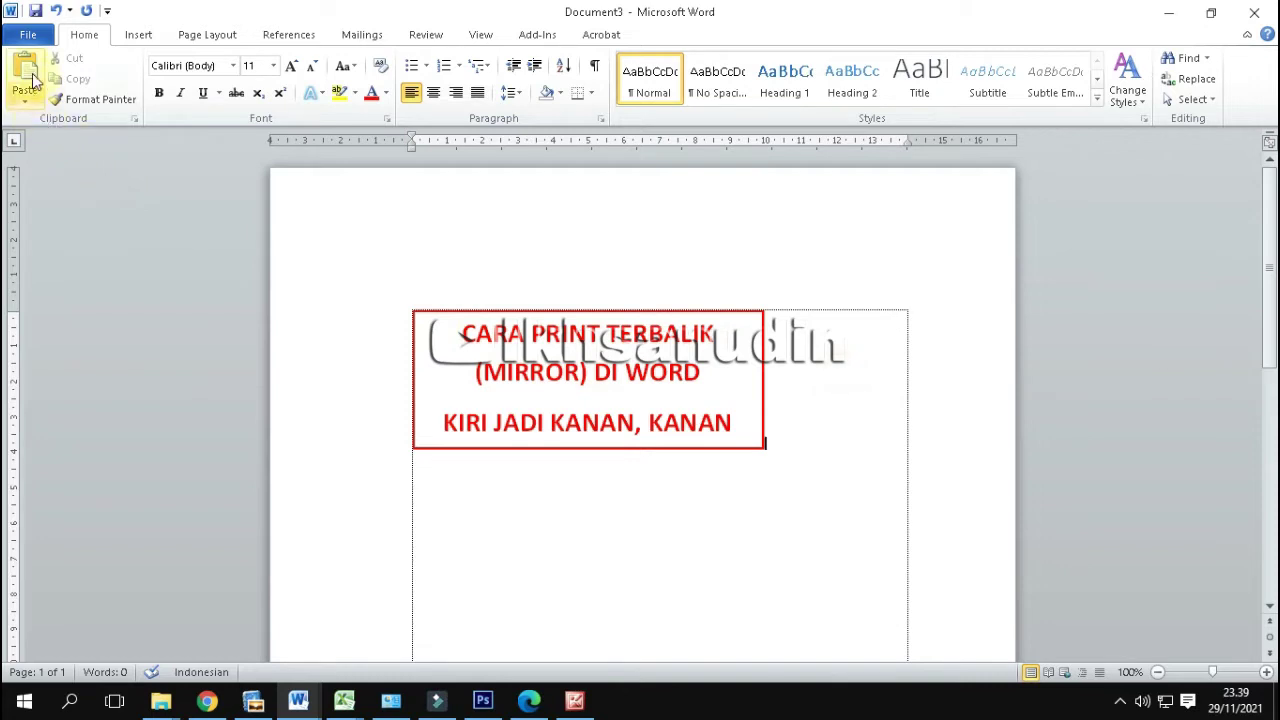
pyautogui.click(30, 42)
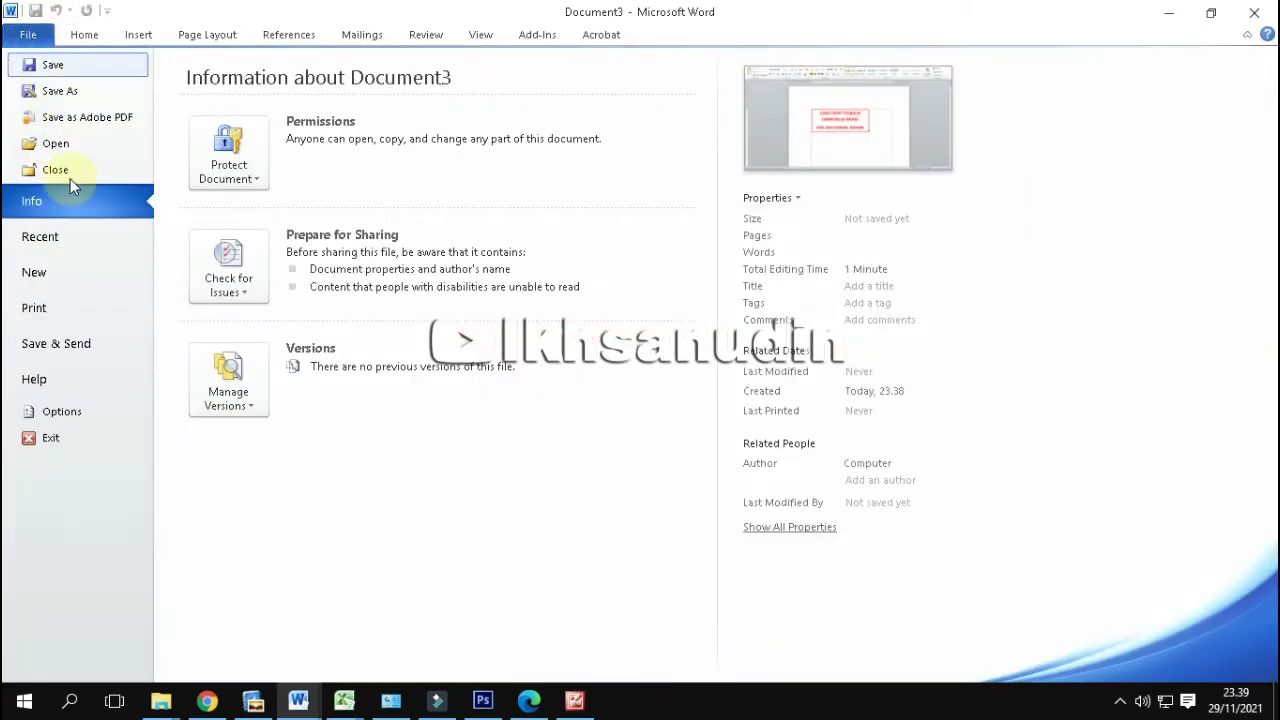
# On the Print page, keep EPSON L3110 as the printer and open its Printer Properties.
pyautogui.click(94, 306)
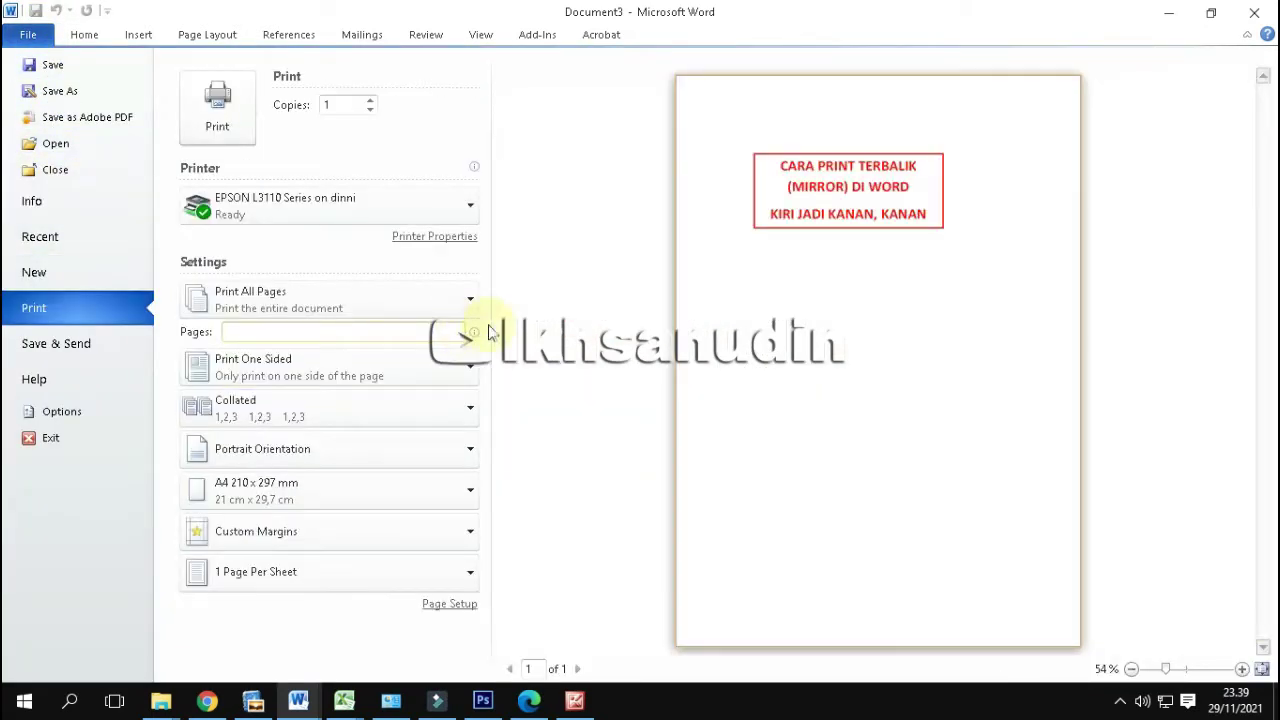
pyautogui.click(469, 208)
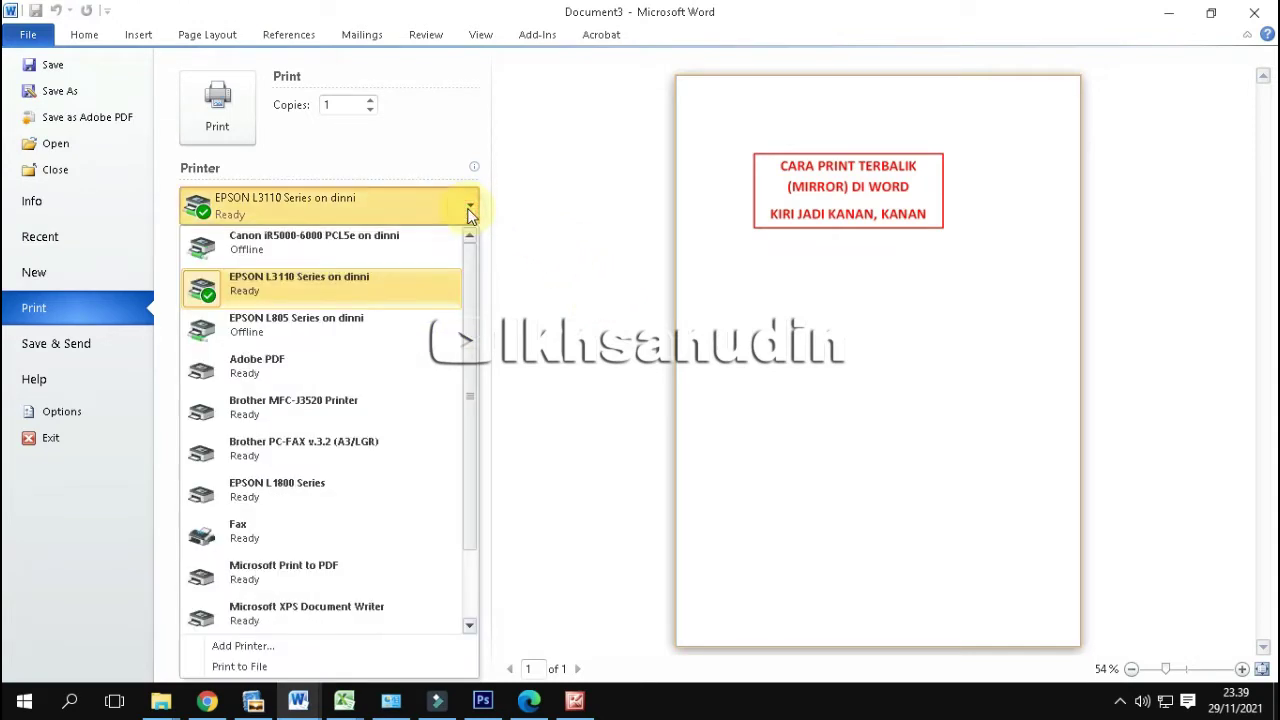
pyautogui.click(339, 285)
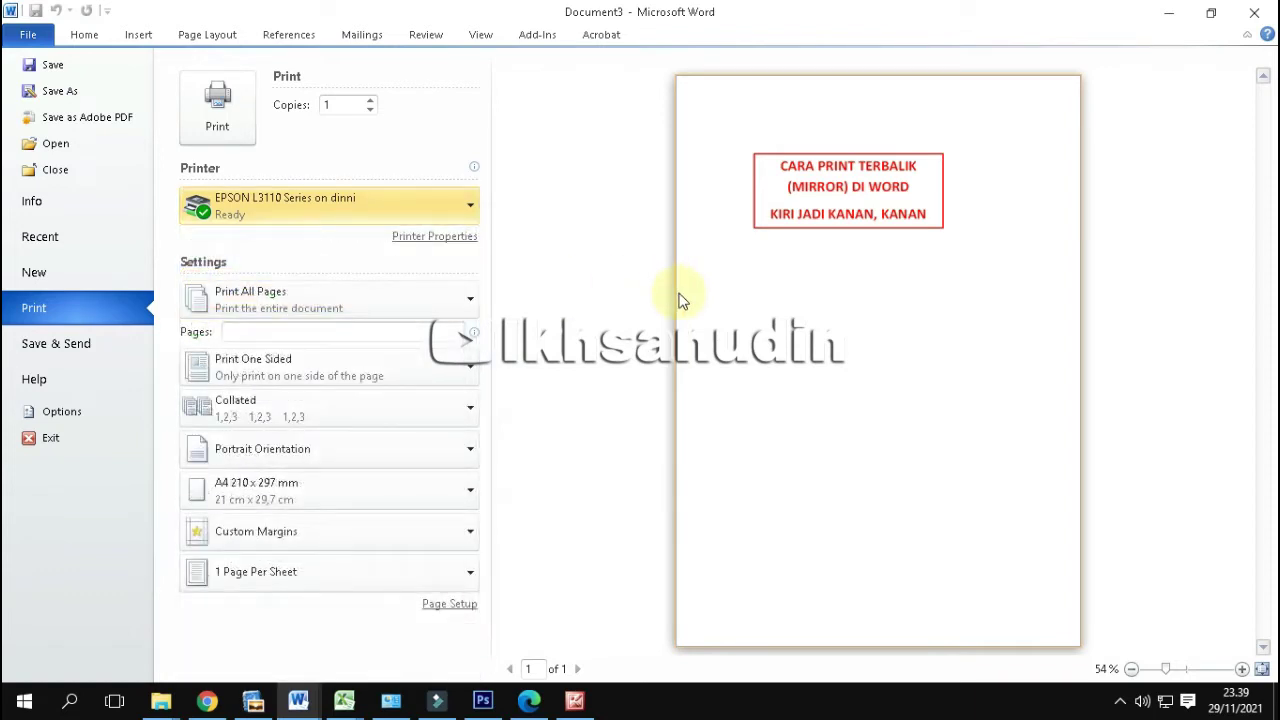
pyautogui.click(454, 240)
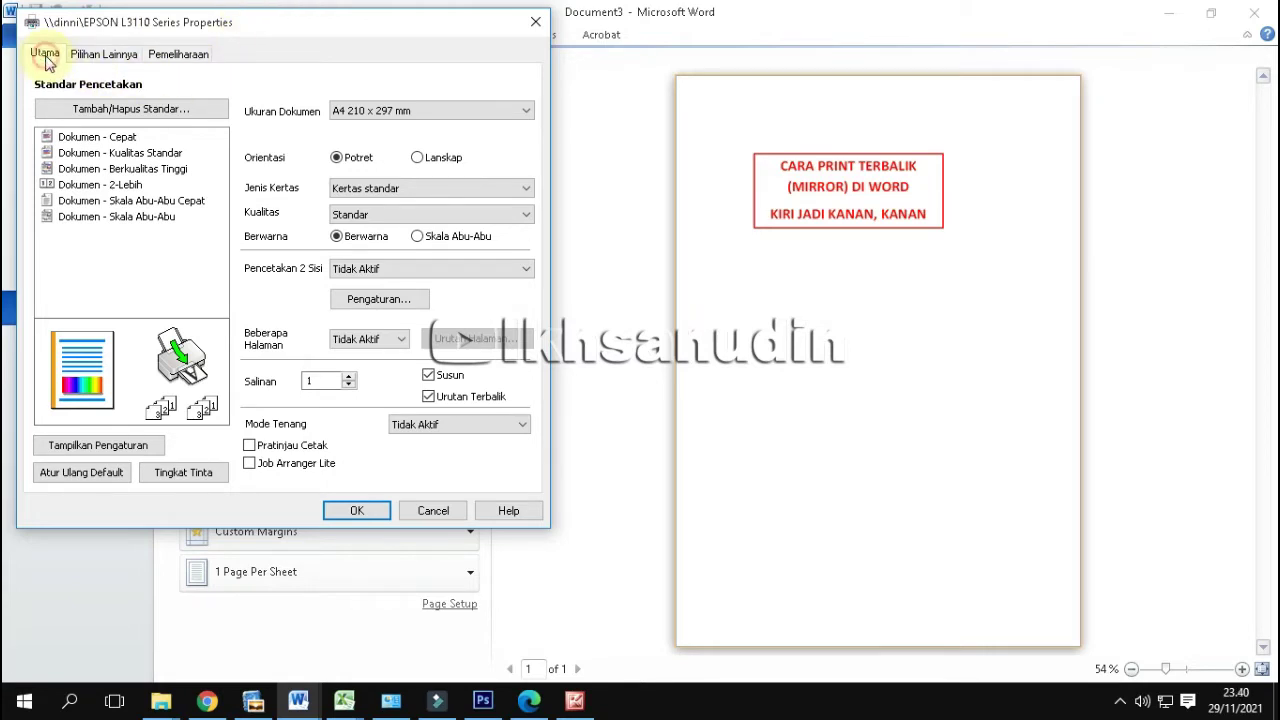
pyautogui.click(263, 121)
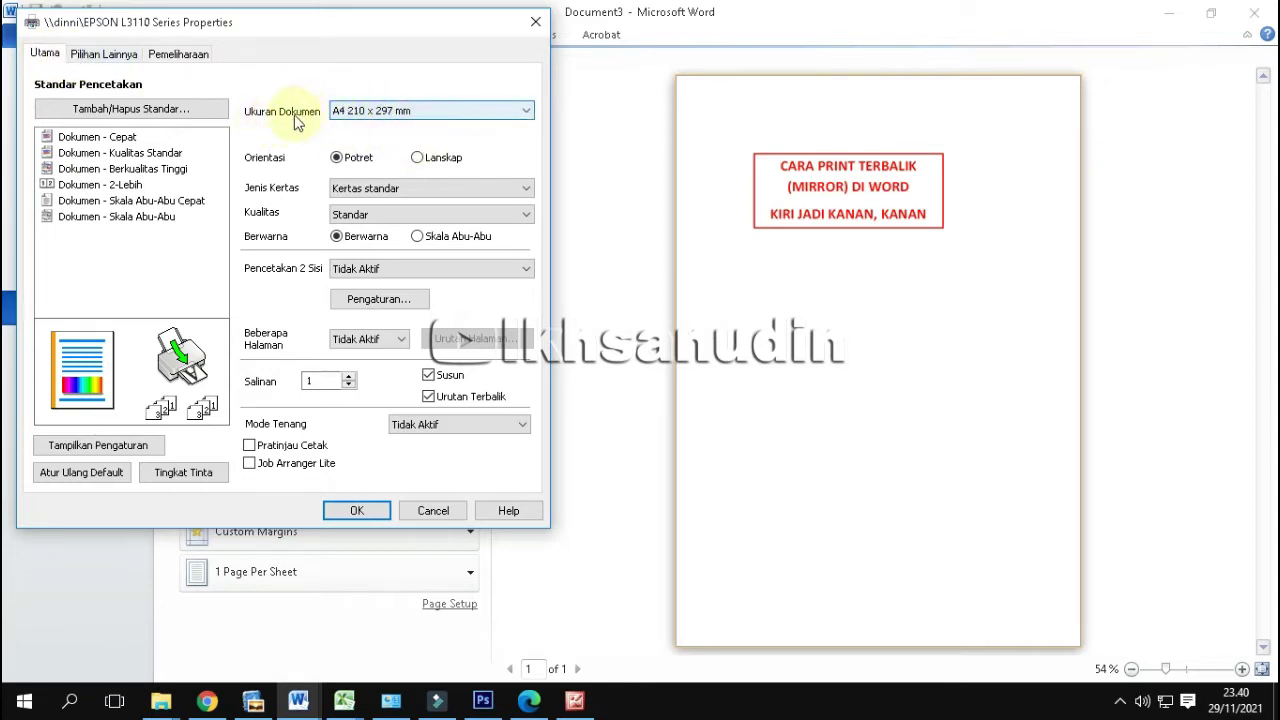
pyautogui.click(472, 110)
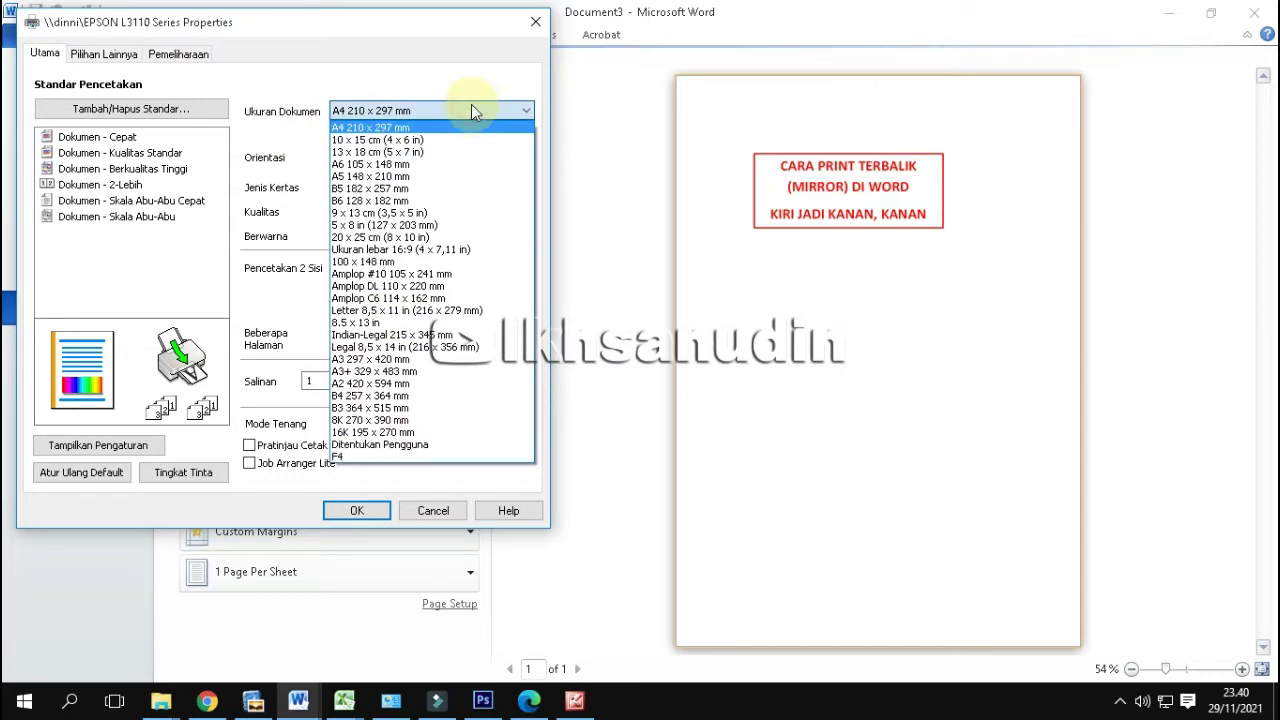
pyautogui.click(471, 128)
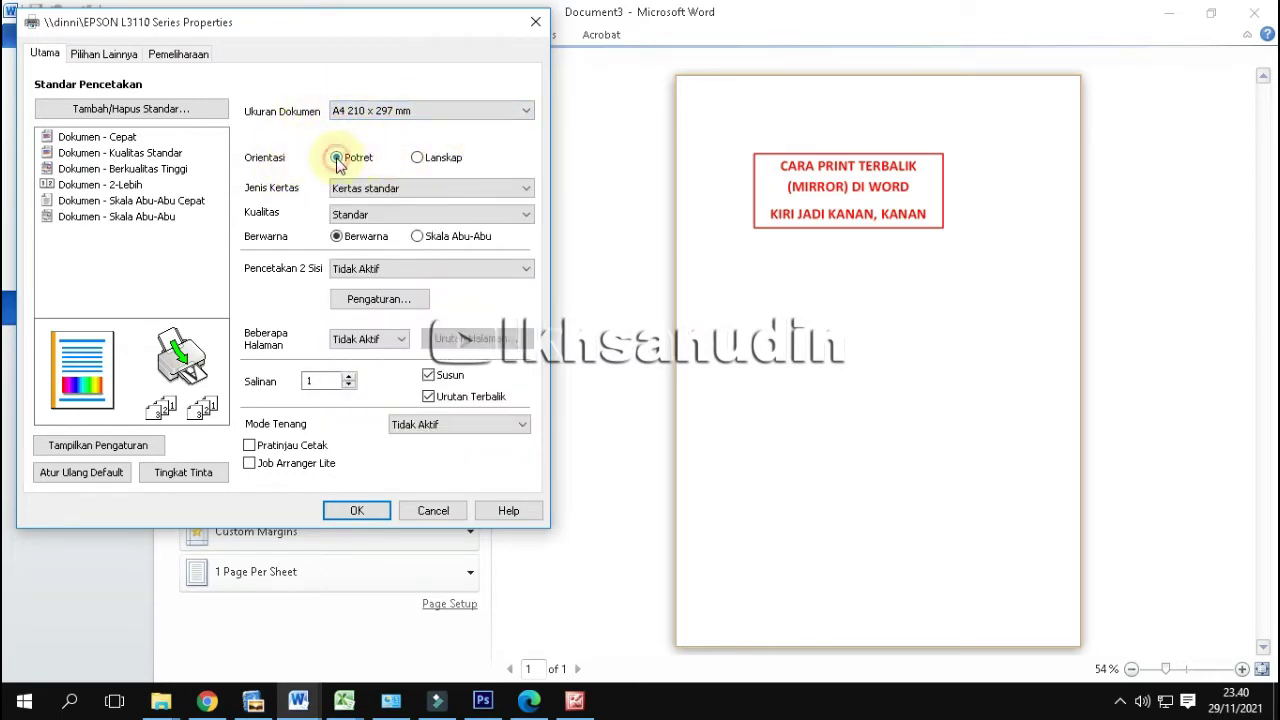
pyautogui.click(782, 229)
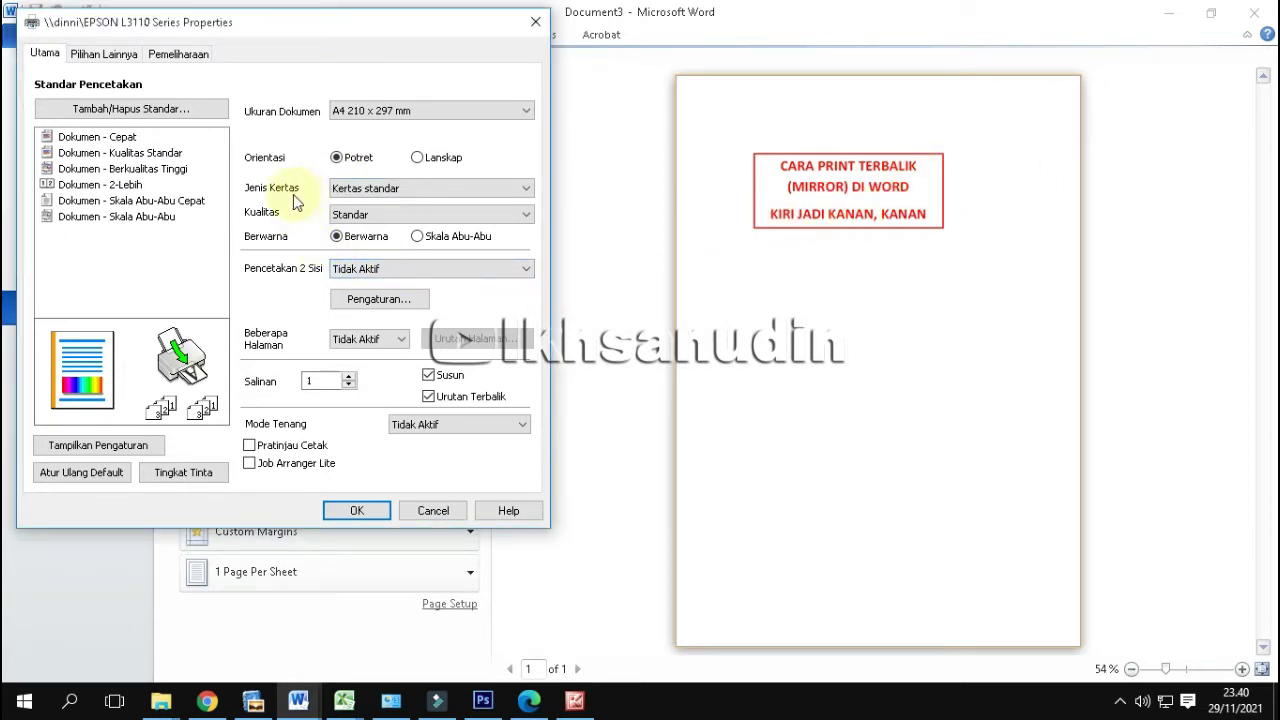
pyautogui.click(390, 189)
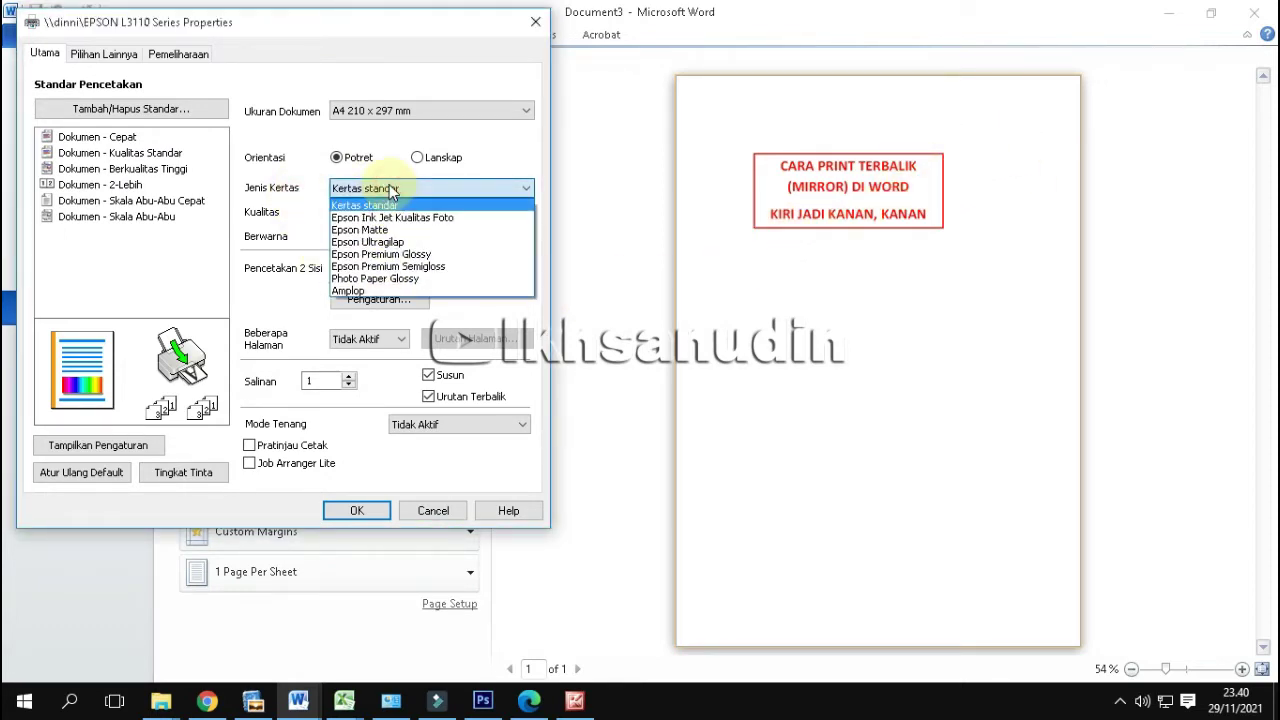
pyautogui.click(392, 191)
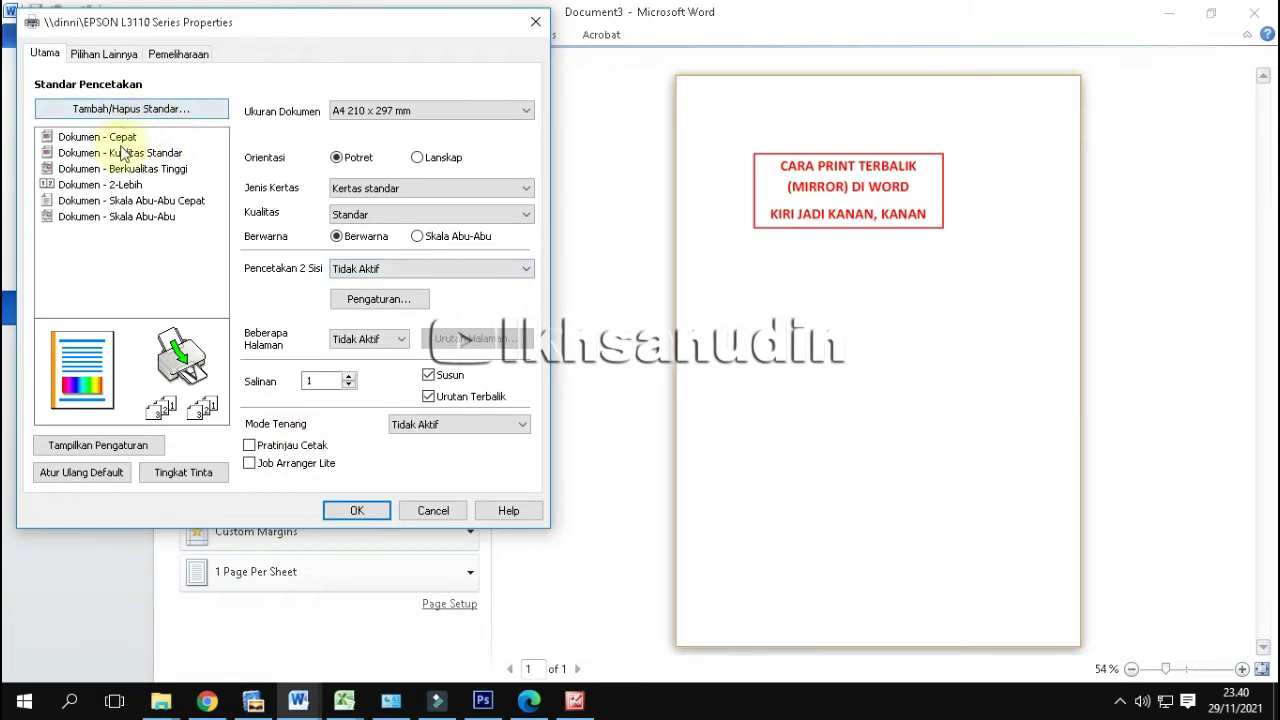
# Show the EPSON L3110's Pilihan Lainnya tab, where the Gambar Cermin mirror option sits.
pyautogui.click(114, 58)
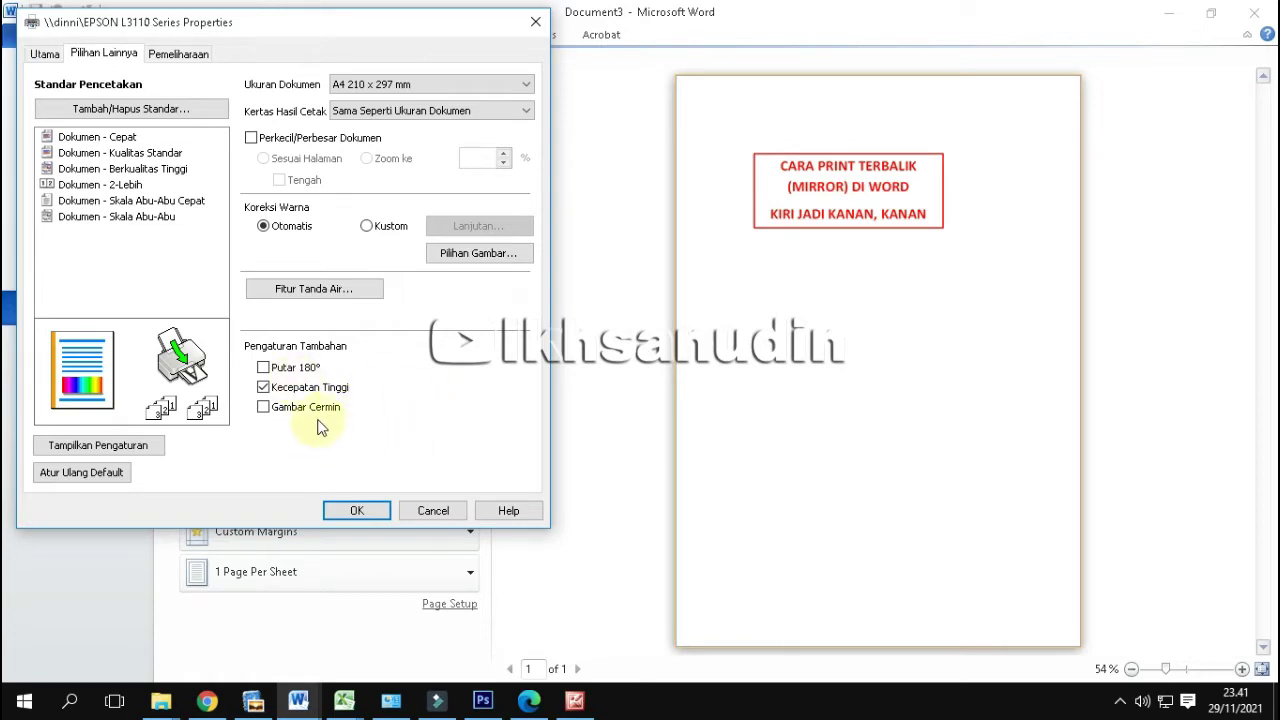
# Apply the mirror setting with OK and switch the printer to EPSON L1800 Series.
pyautogui.click(354, 505)
pyautogui.click(364, 219)
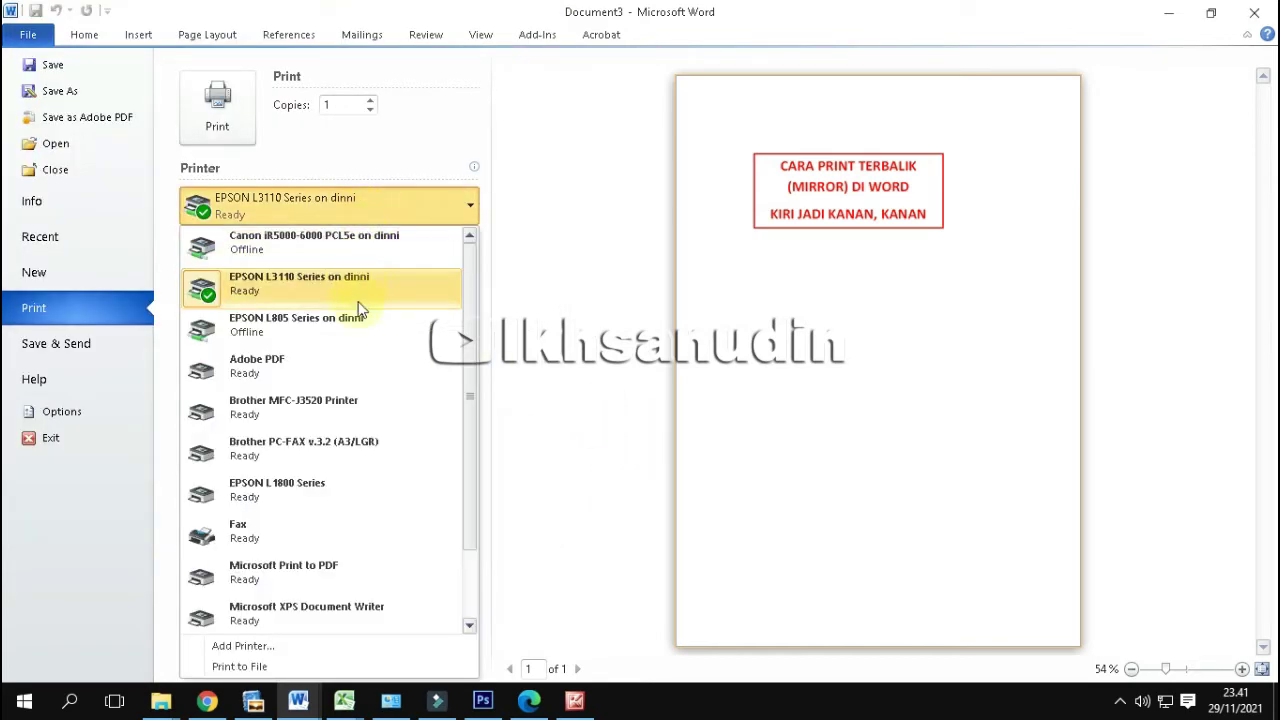
pyautogui.click(357, 494)
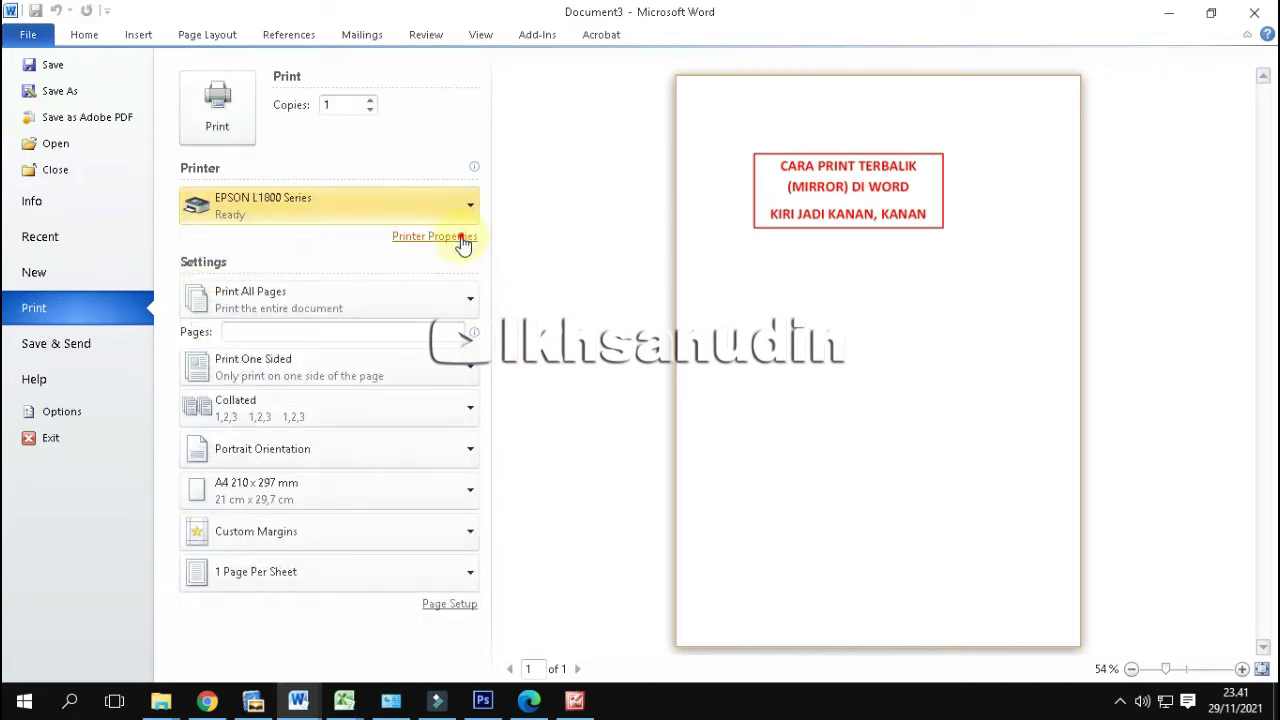
# Review the L1800's More Options in its properties, cancel, and reopen the printer list.
pyautogui.click(463, 241)
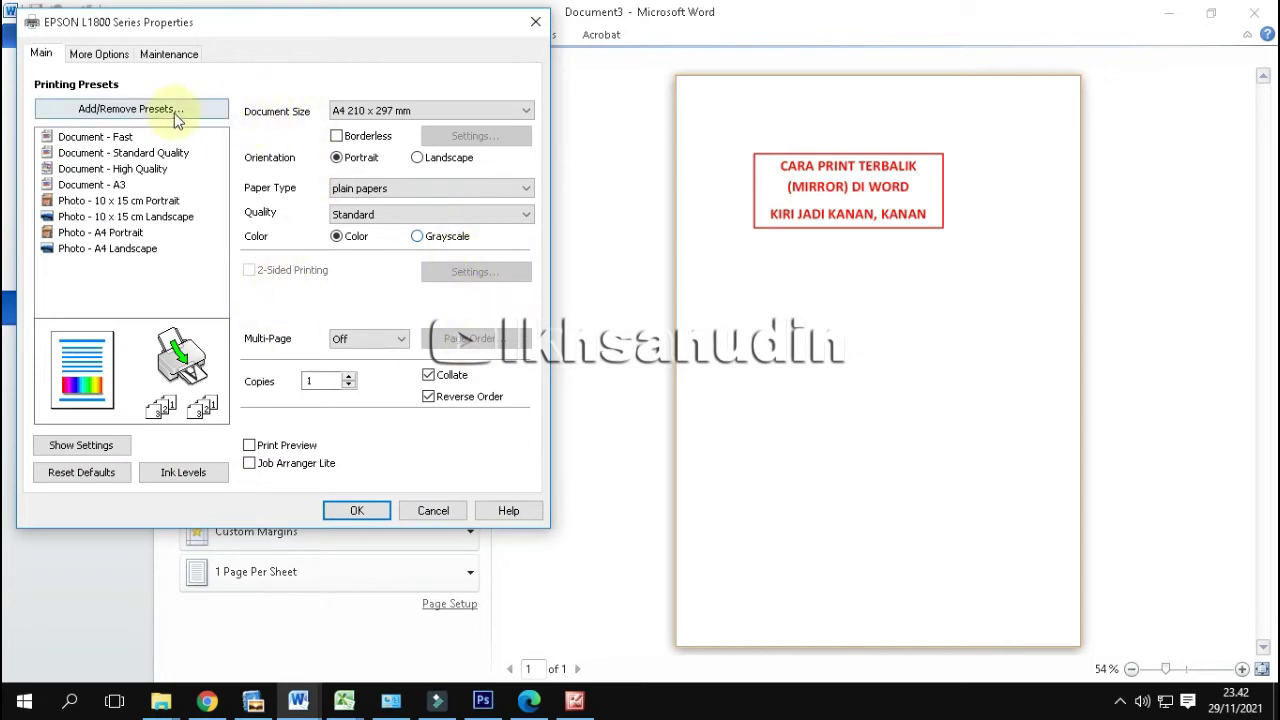
pyautogui.click(104, 57)
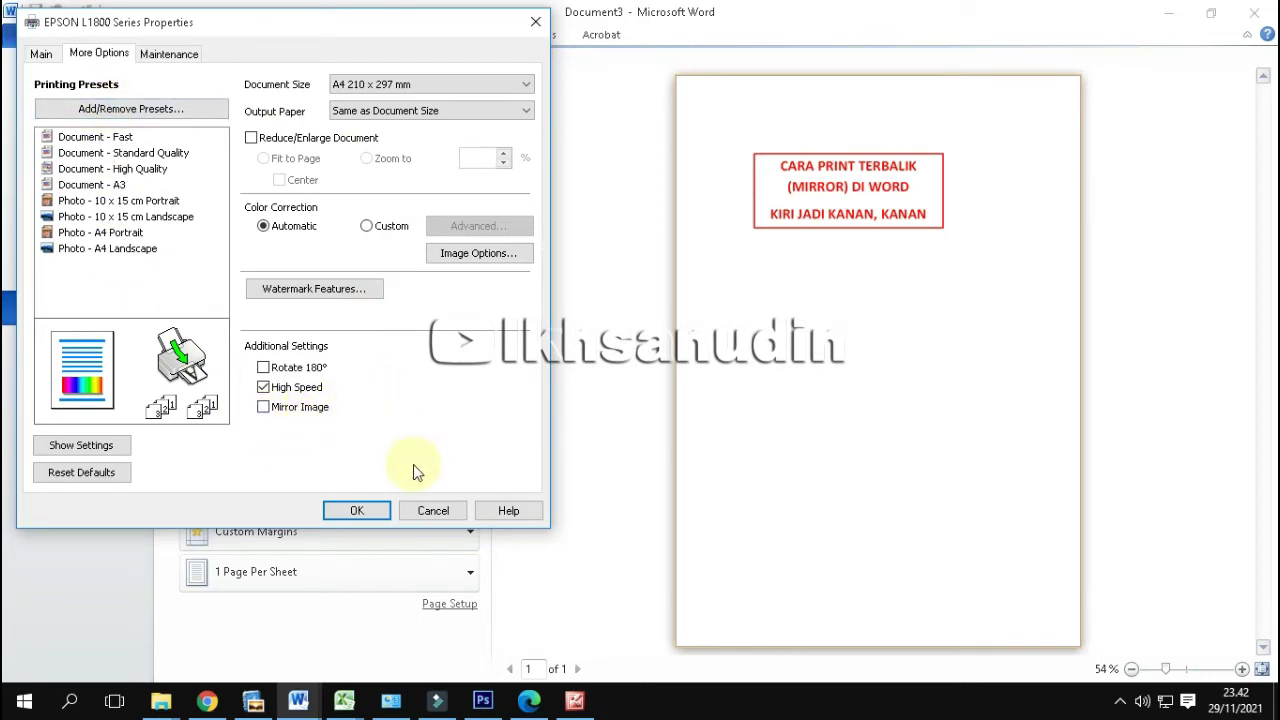
pyautogui.click(434, 510)
pyautogui.click(385, 210)
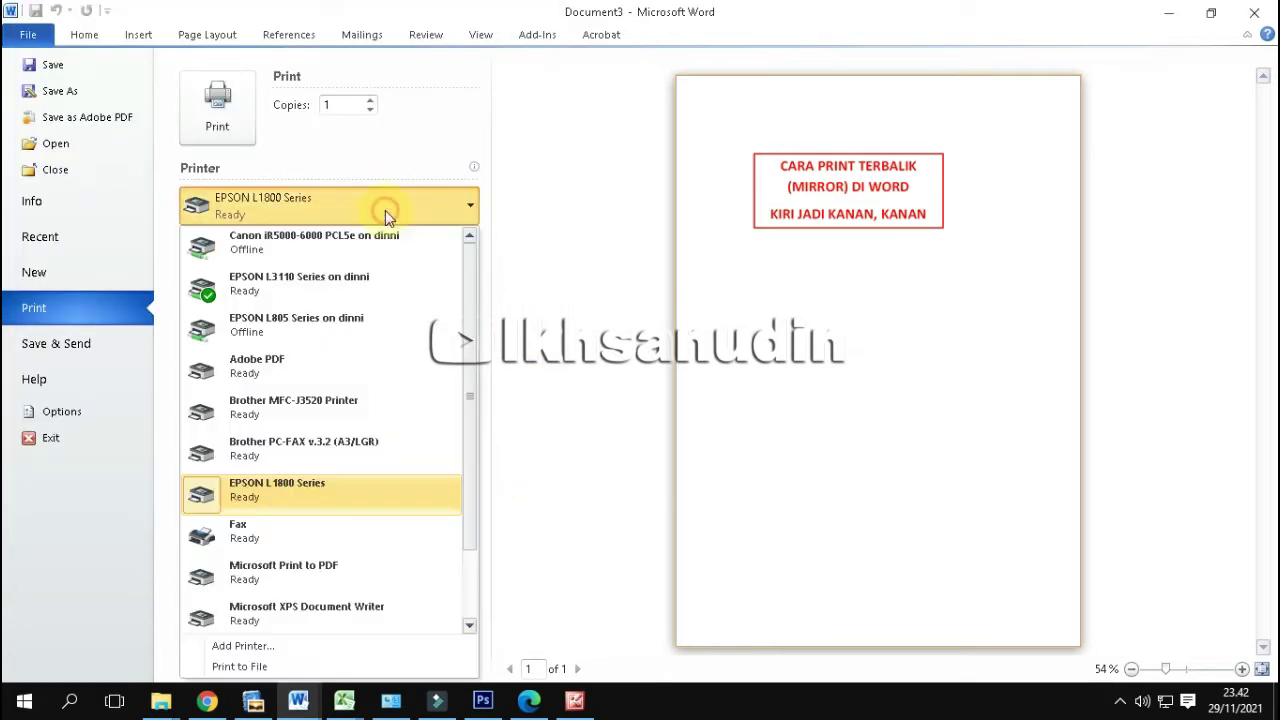
# Reselect EPSON L3110 Series, verify Gambar Cermin is ticked under Pilihan Lainnya, then cancel.
pyautogui.click(365, 291)
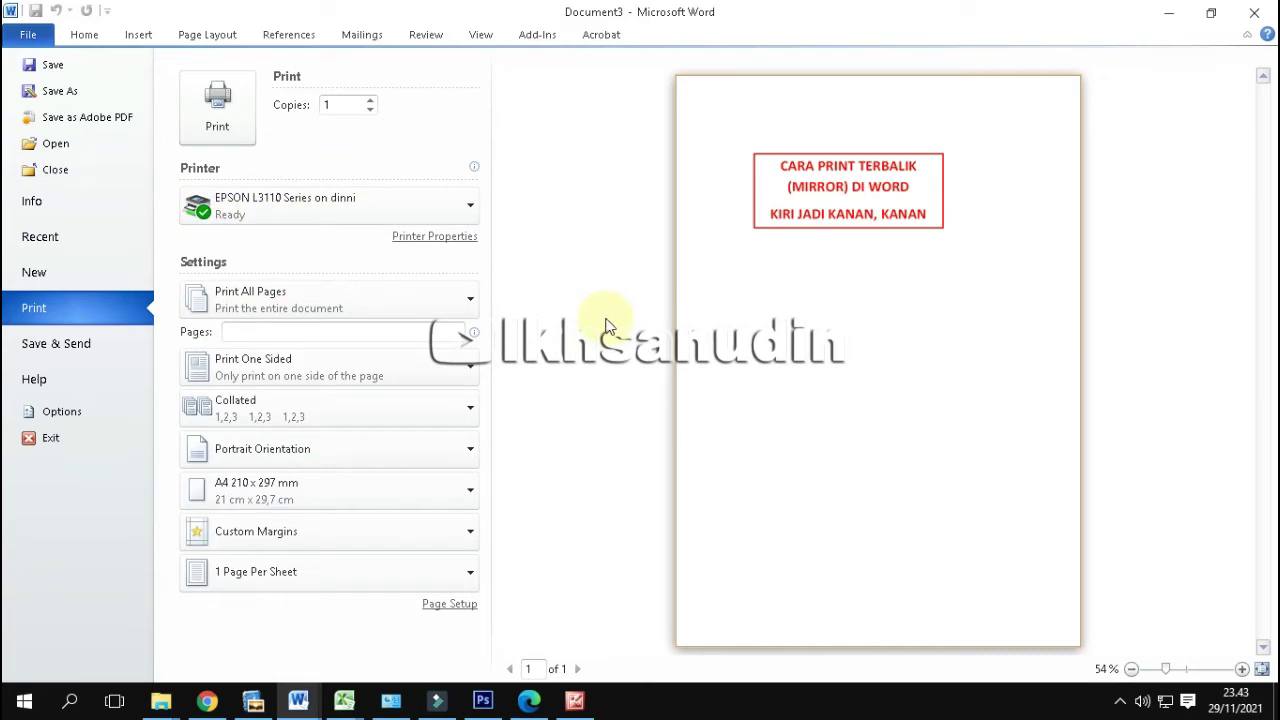
pyautogui.click(452, 241)
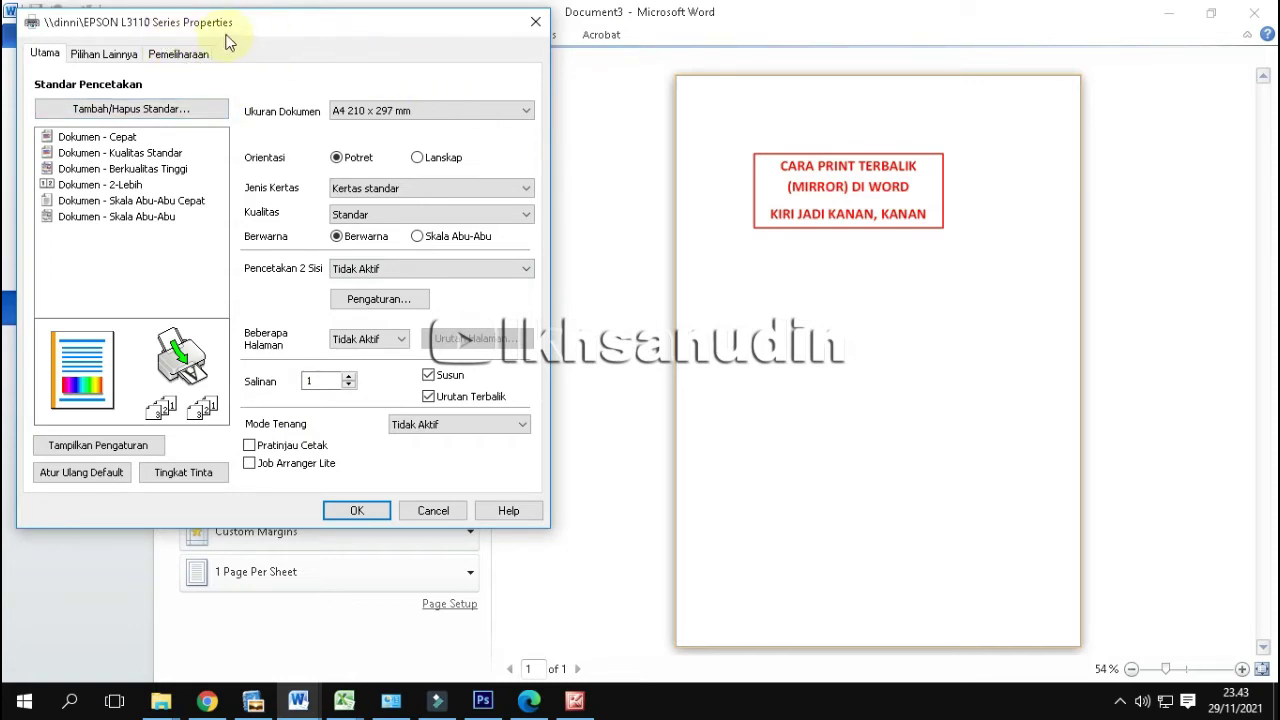
pyautogui.click(124, 58)
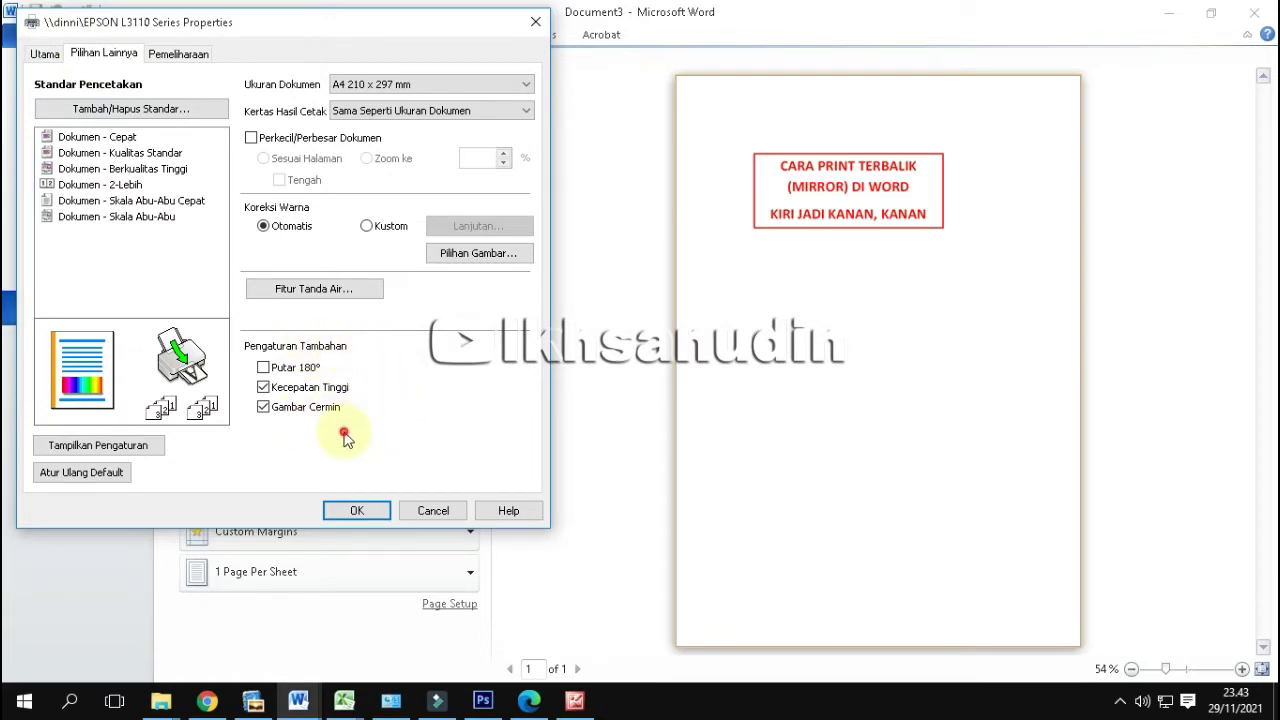
pyautogui.click(452, 515)
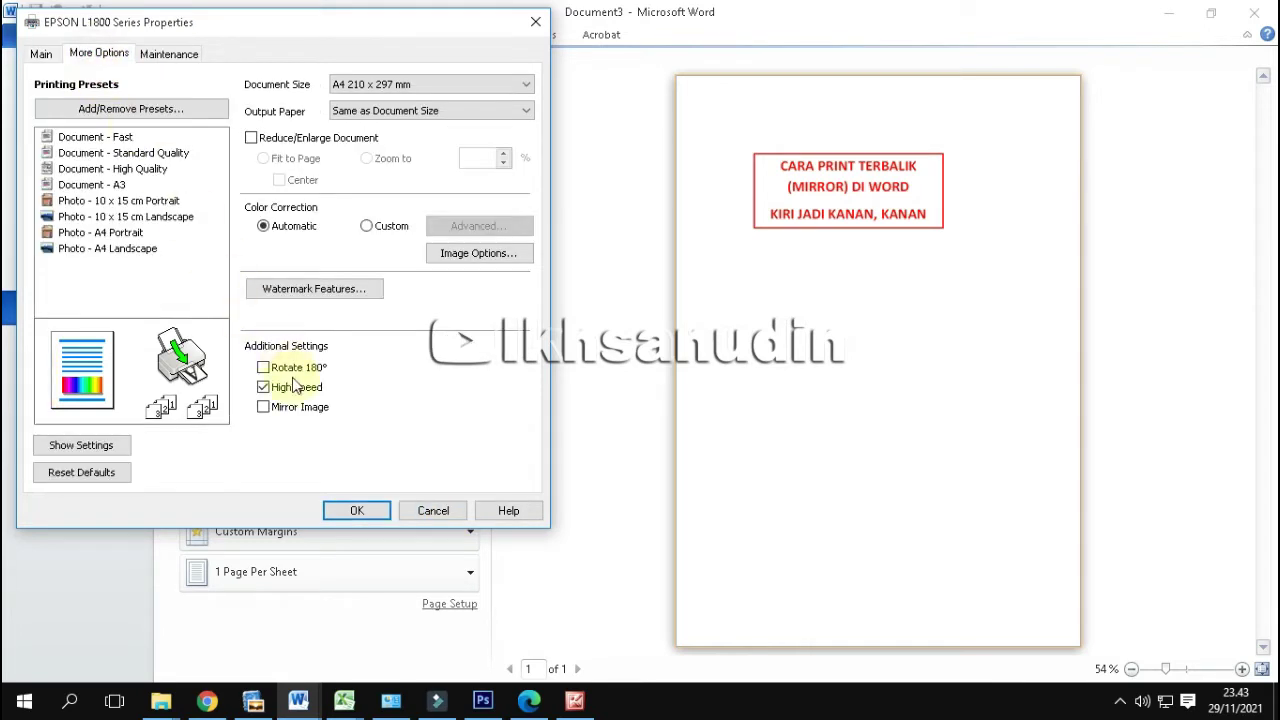
pyautogui.click(433, 512)
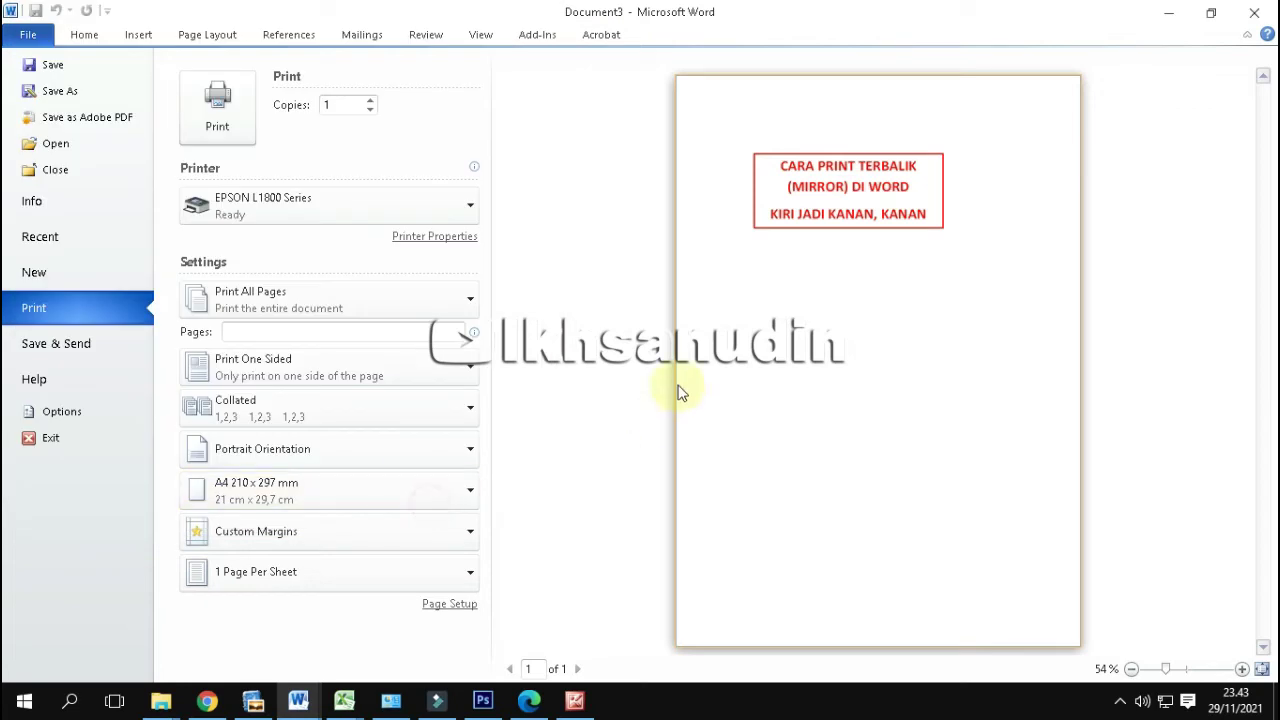
# Select the networked EPSON L3110 Series printer and print the document.
pyautogui.click(425, 193)
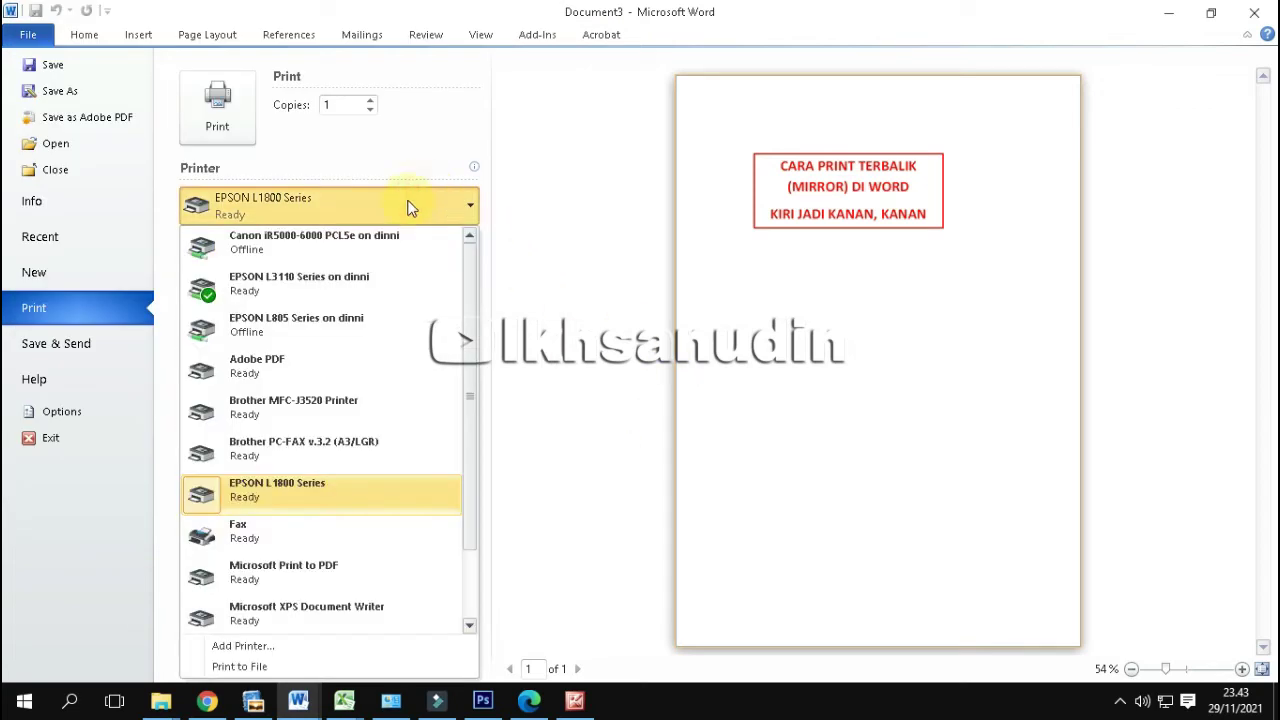
pyautogui.click(350, 290)
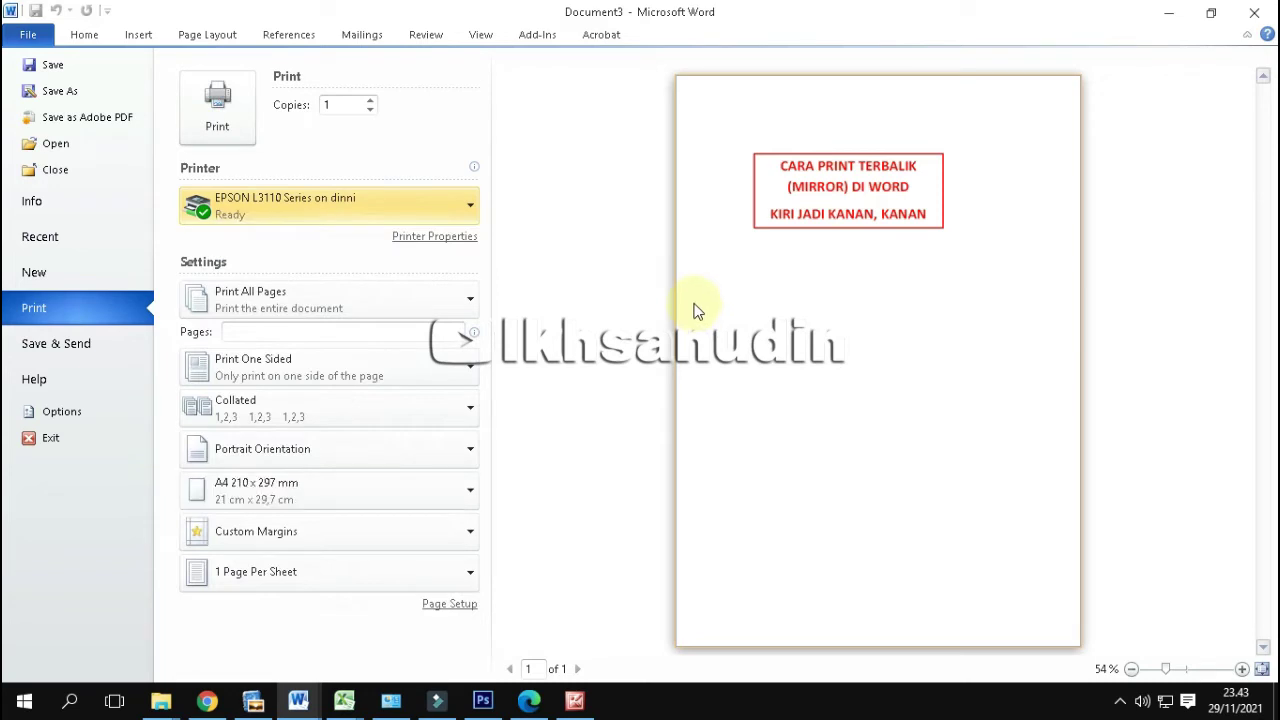
pyautogui.click(237, 123)
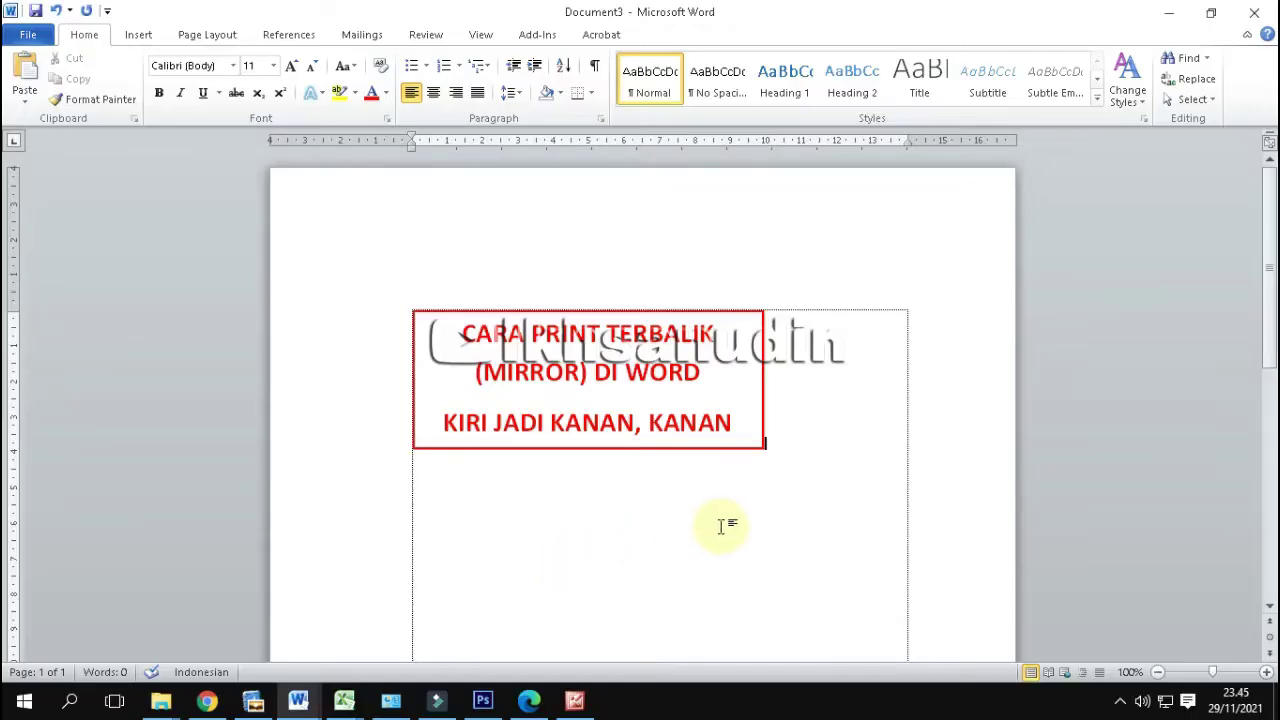
# Minimise Word, launch Photoshop, and open Print Settings for Untitled-2 on the EPSON L3110.
pyautogui.click(771, 420)
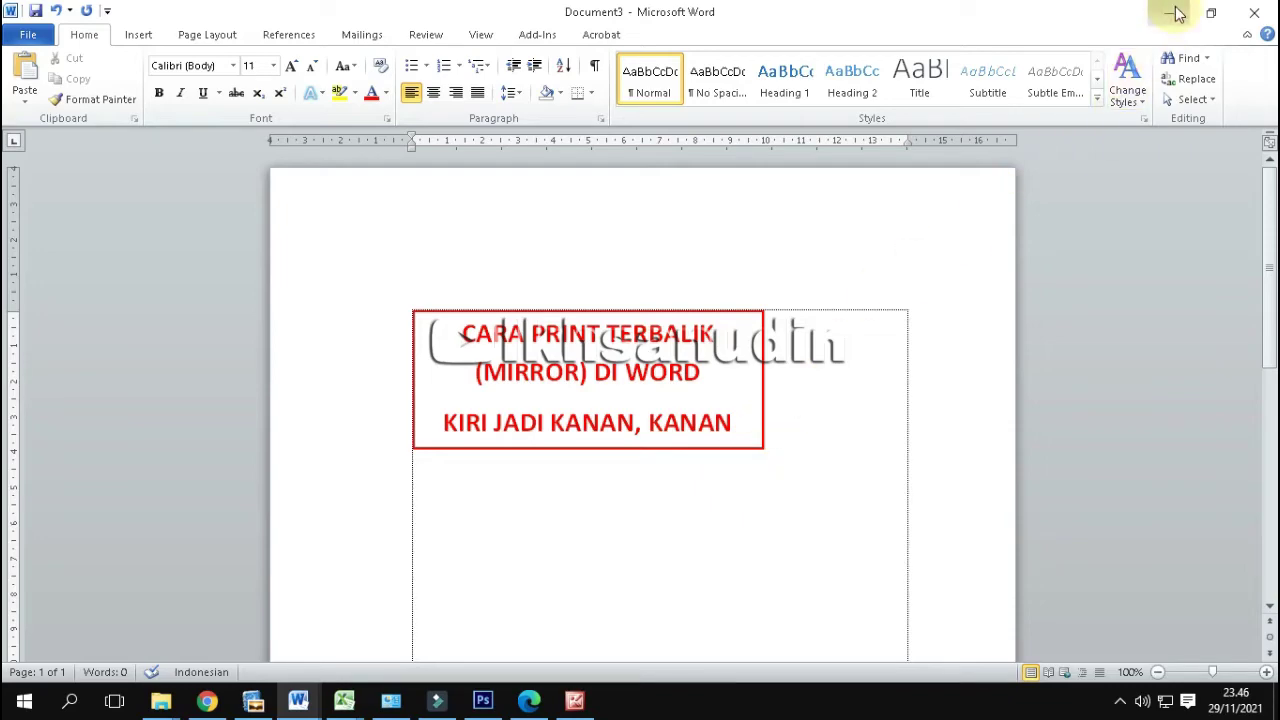
pyautogui.click(1172, 13)
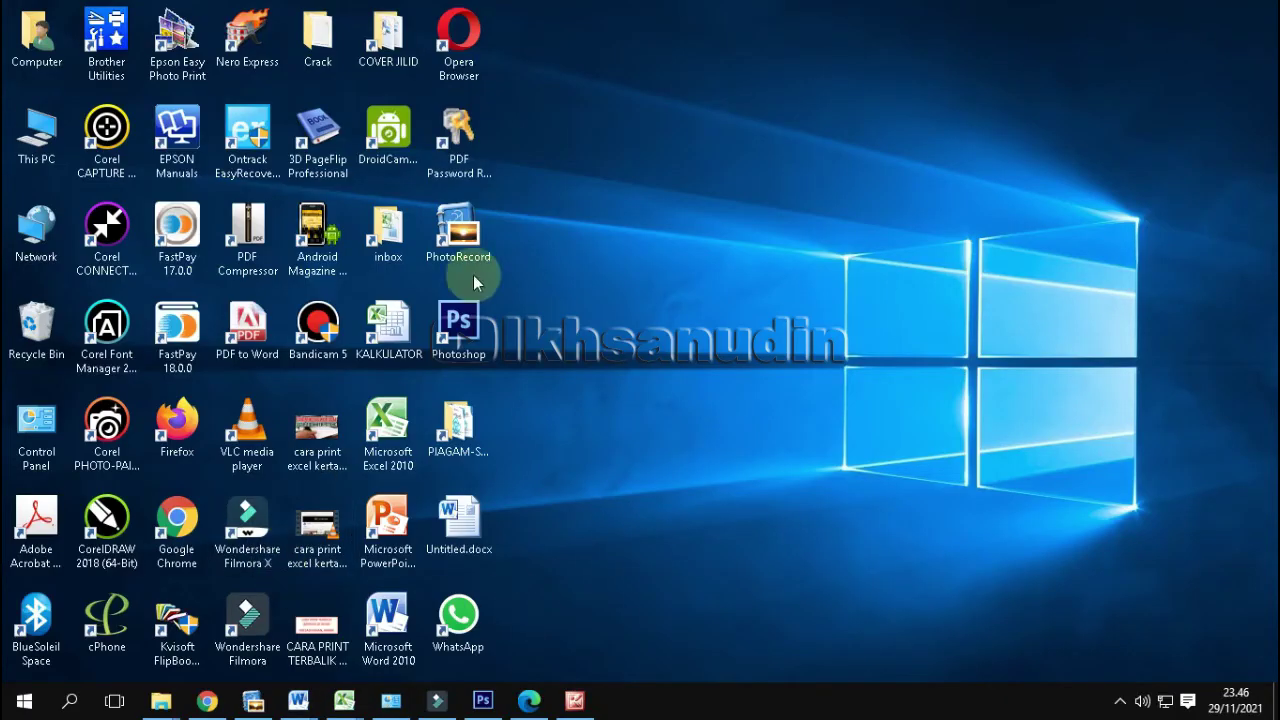
pyautogui.doubleClick(460, 322)
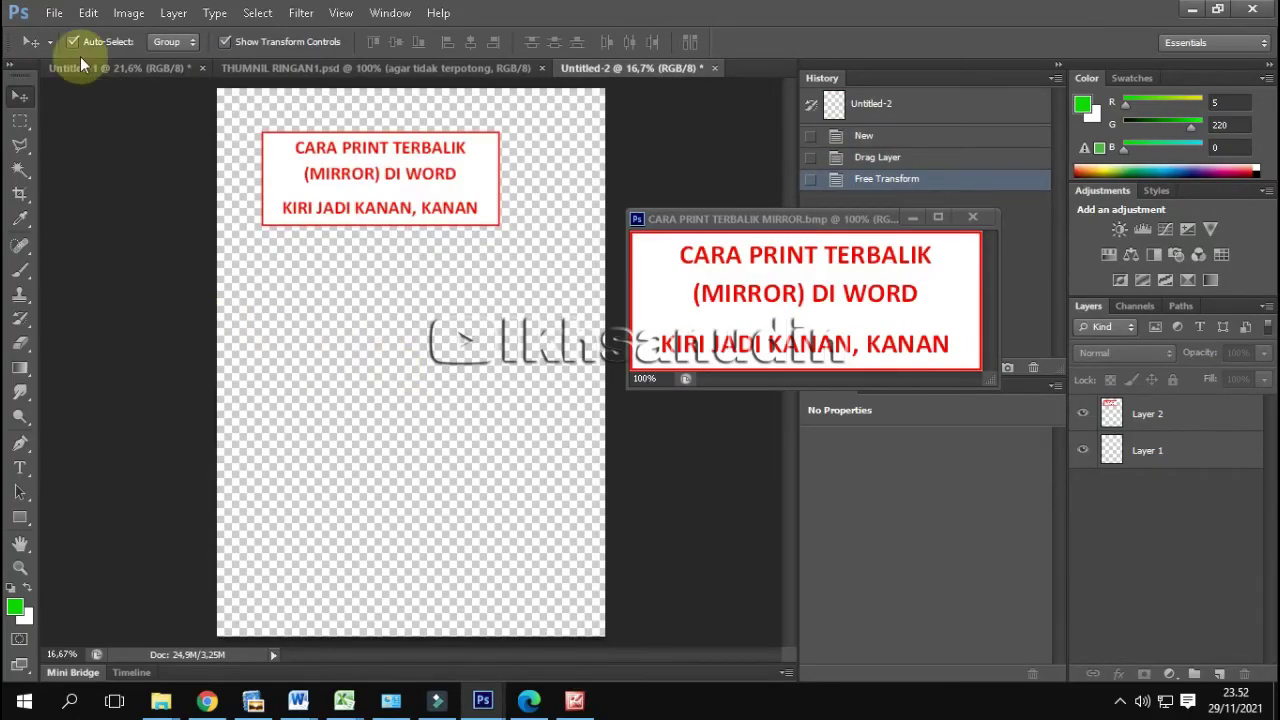
pyautogui.click(54, 13)
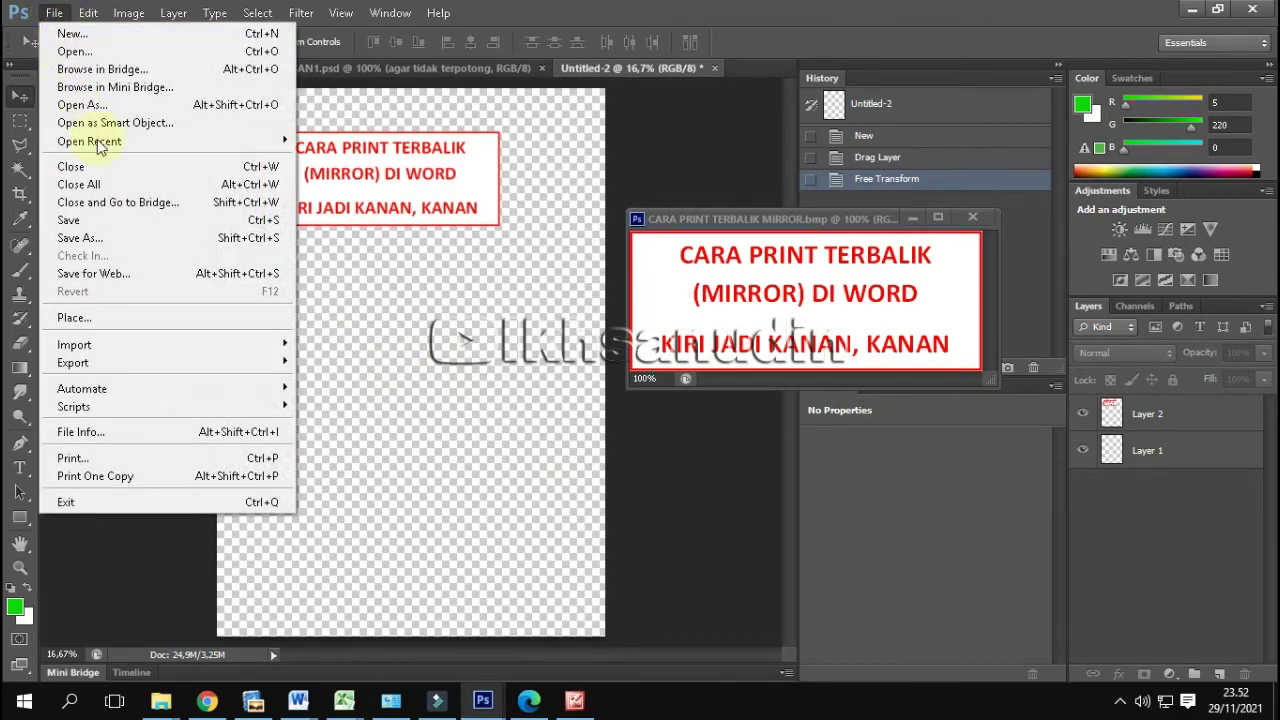
pyautogui.click(156, 456)
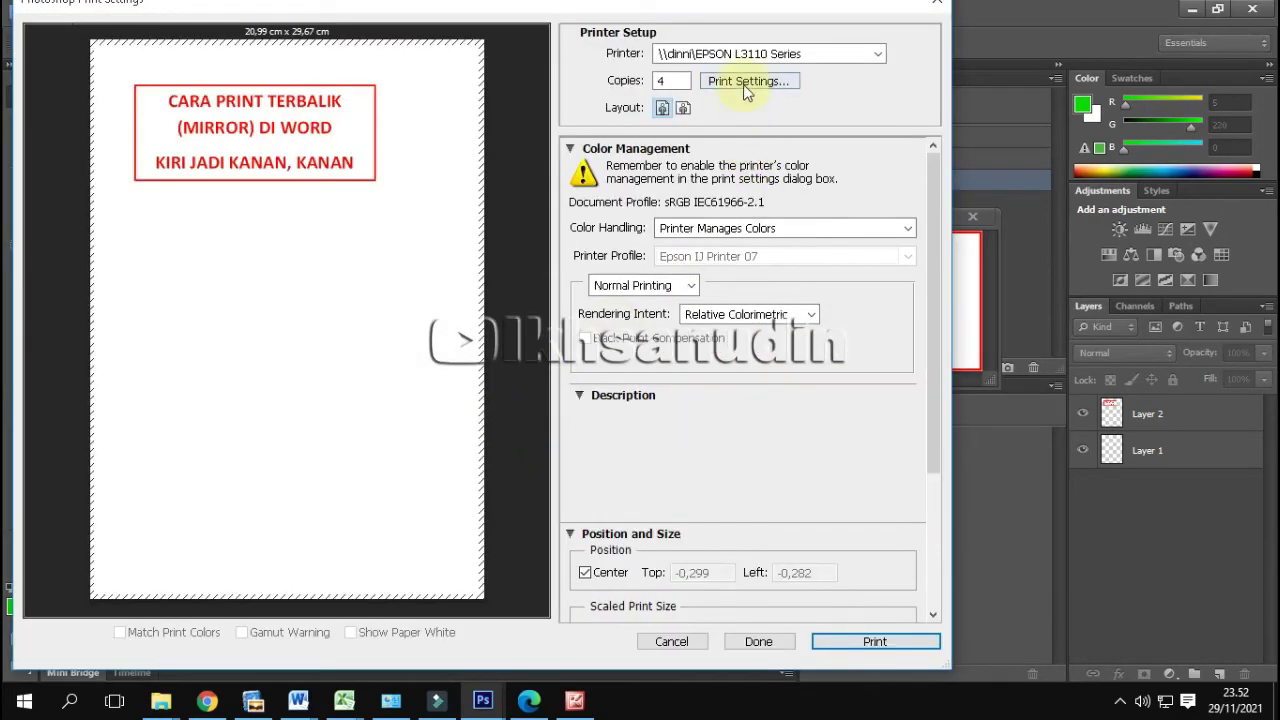
pyautogui.click(743, 85)
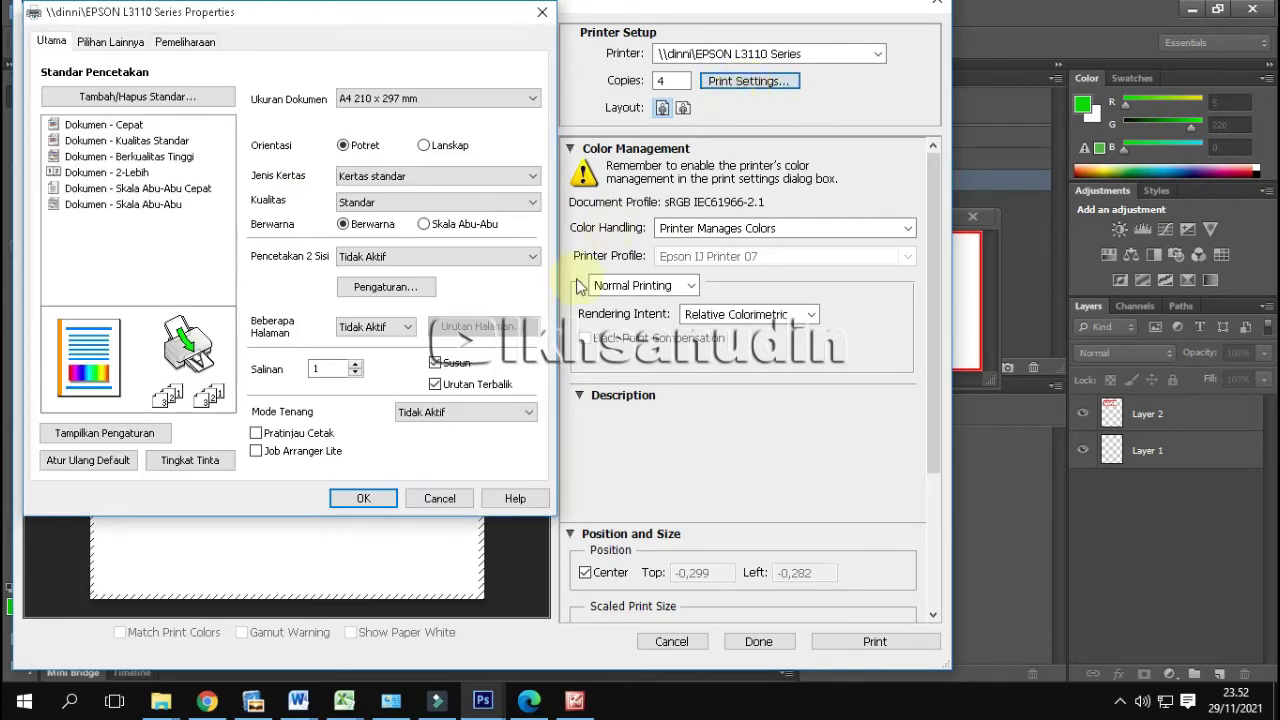
# Keep EPSON L3110 as the Photoshop print target with 4 copies.
pyautogui.click(440, 497)
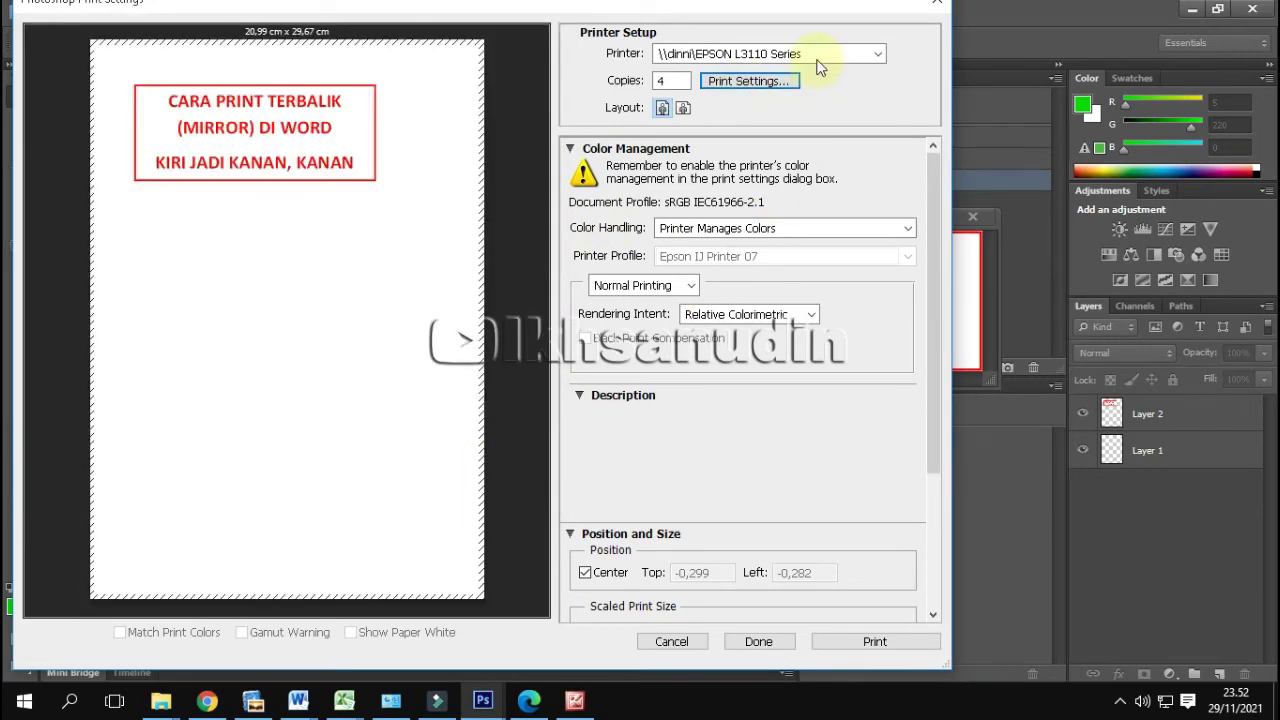
pyautogui.click(875, 58)
pyautogui.click(875, 58)
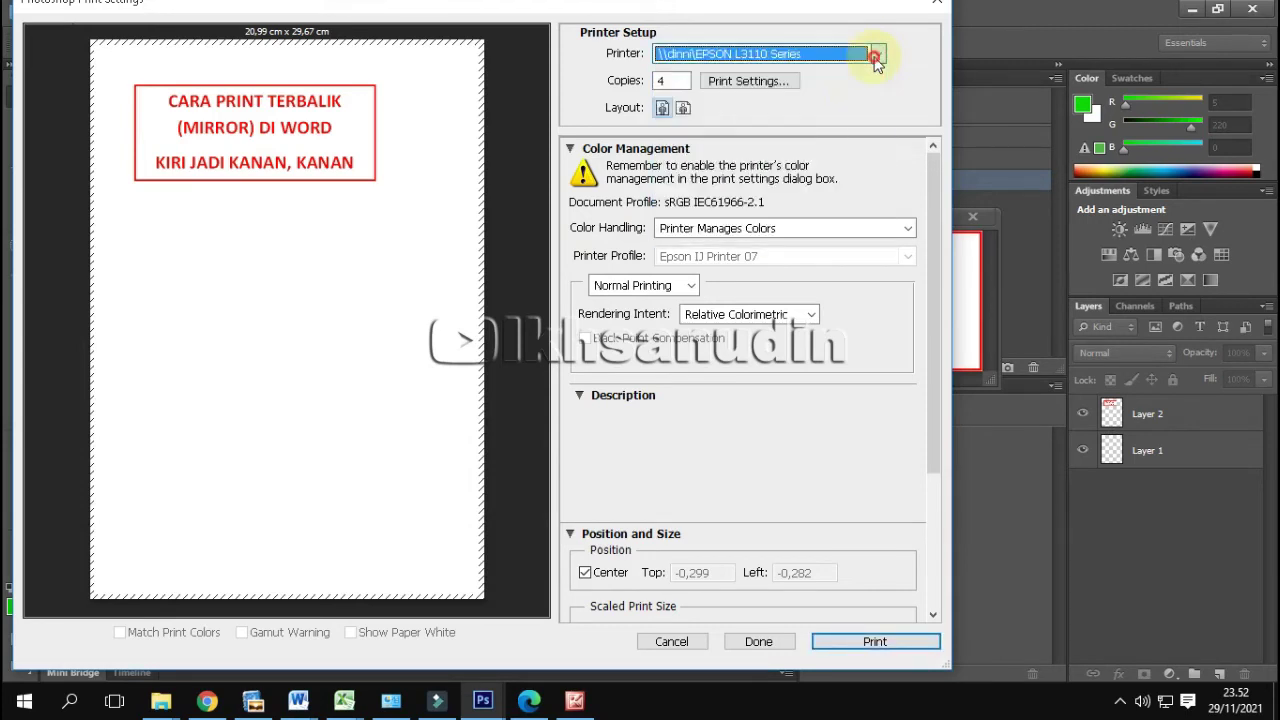
pyautogui.click(687, 84)
pyautogui.write('1')
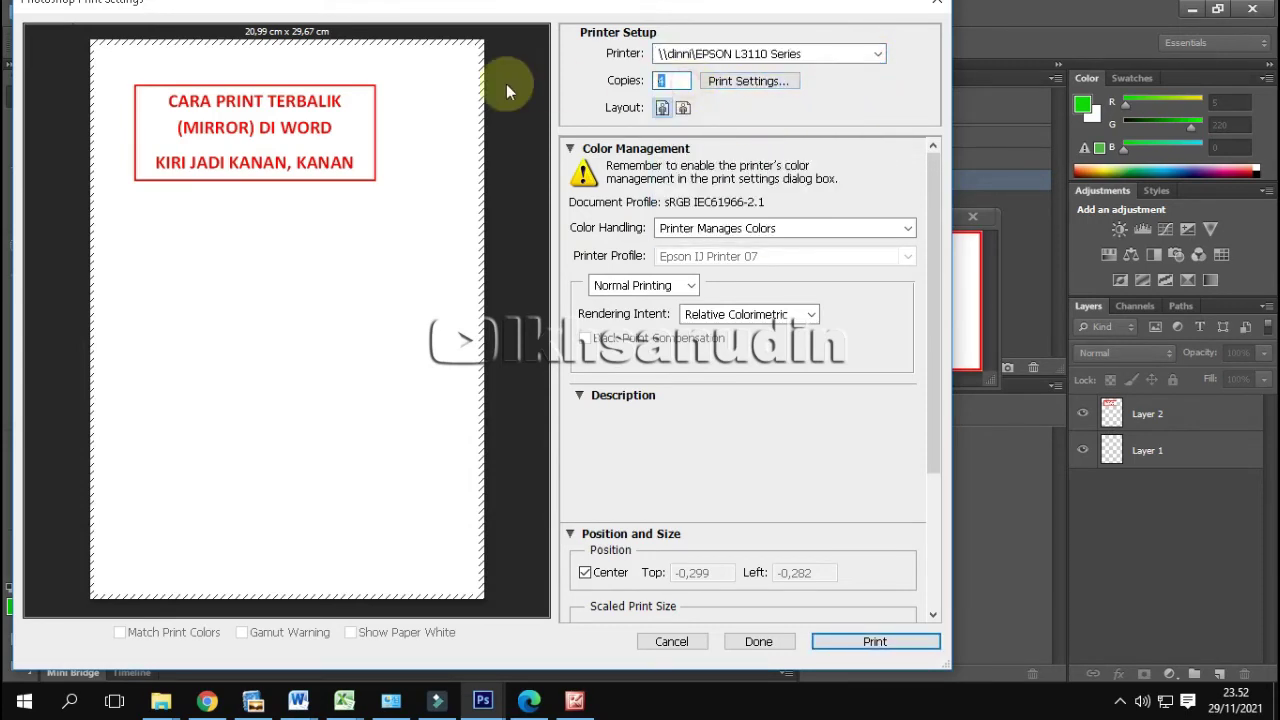
# Tick Gambar Cermin under the printer's Pilihan Lainnya tab and confirm with OK.
pyautogui.click(753, 86)
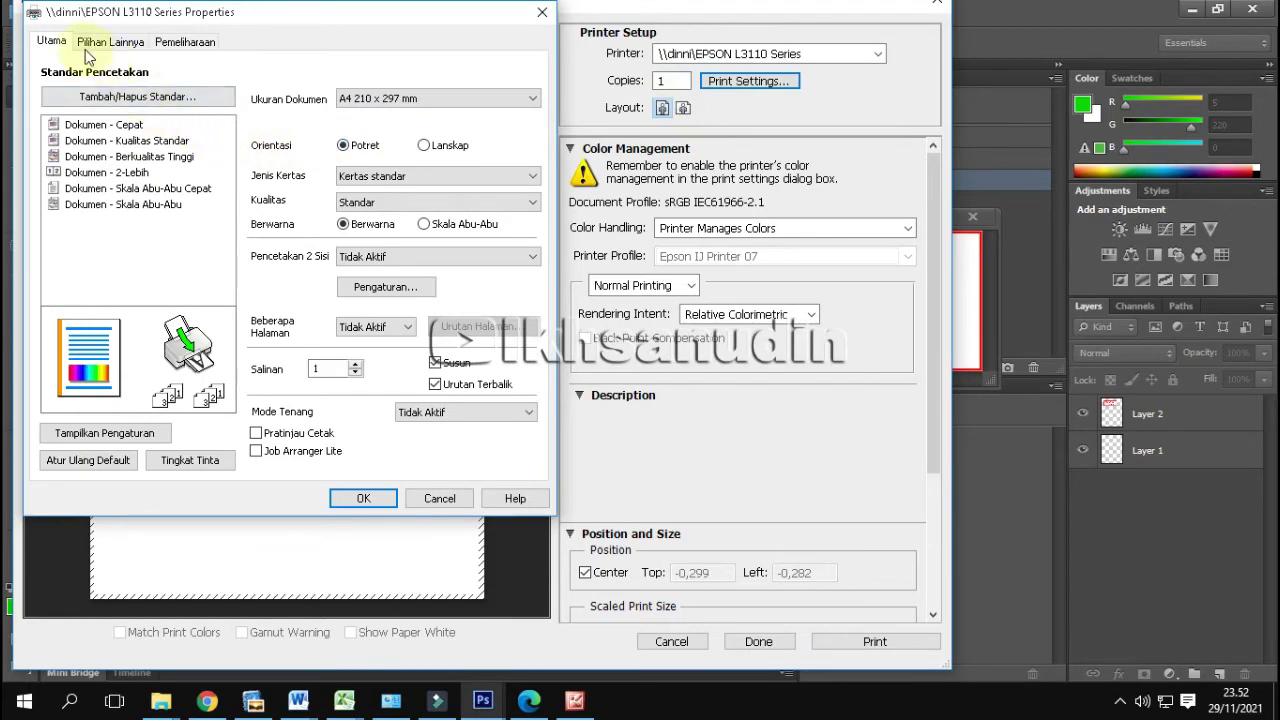
pyautogui.click(98, 46)
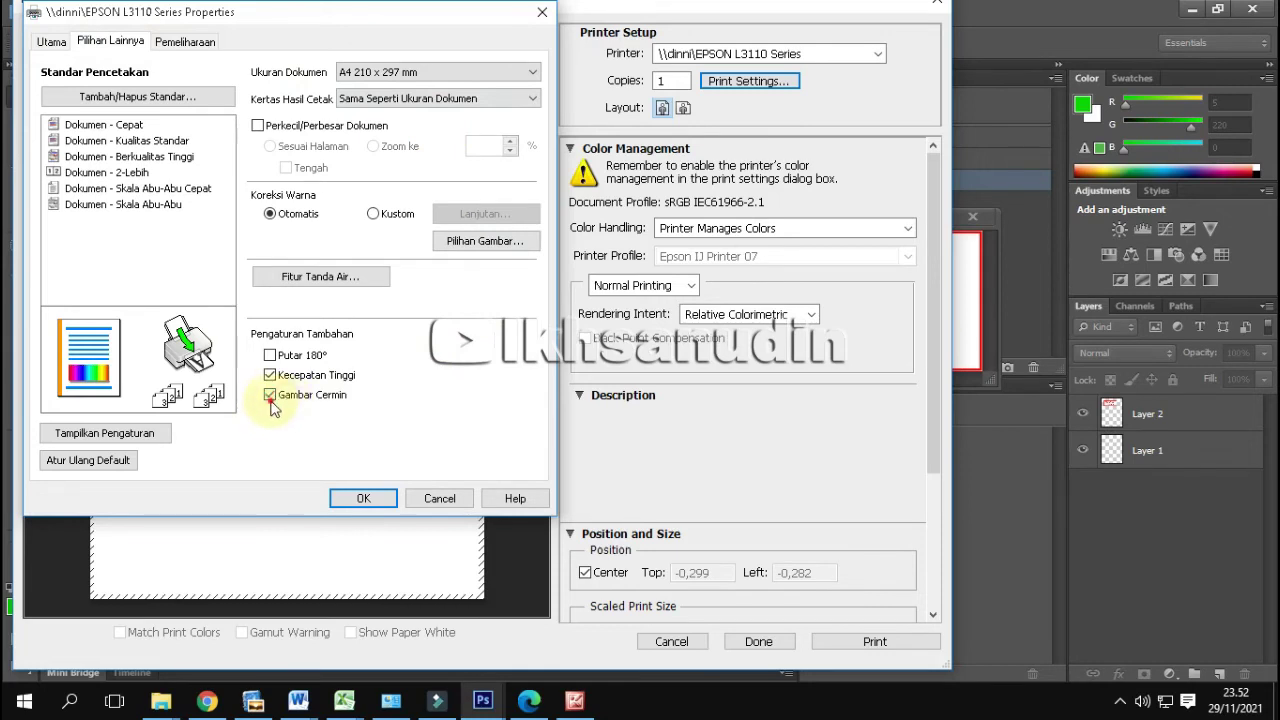
pyautogui.click(270, 396)
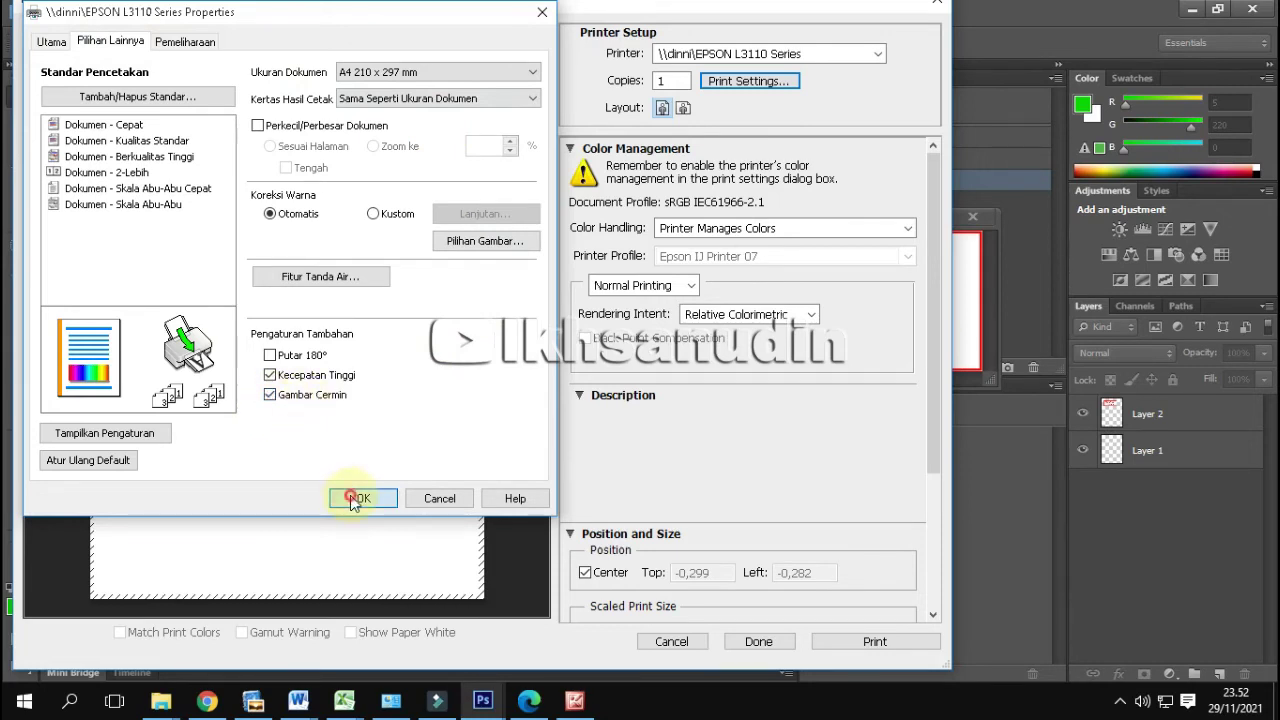
pyautogui.click(352, 497)
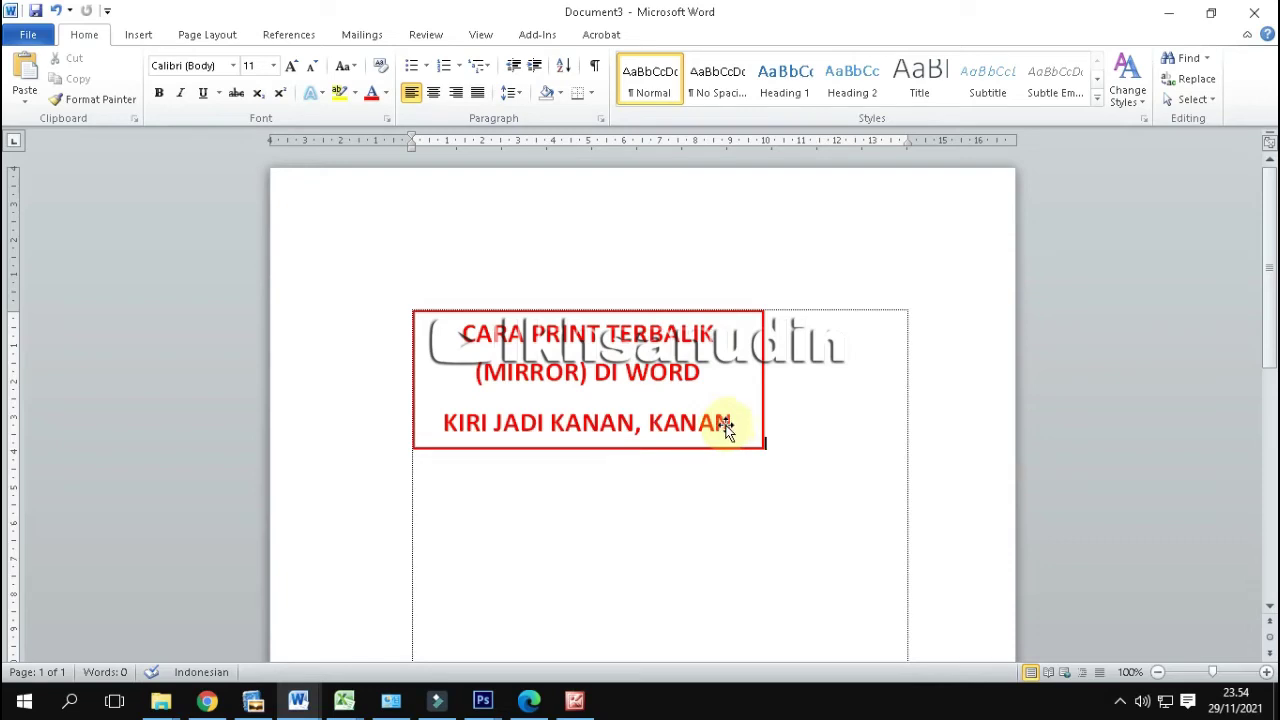
# Flip the red CARA PRINT TERBALIK picture with Picture Tools Rotate > Flip Horizontal.
pyautogui.click(630, 430)
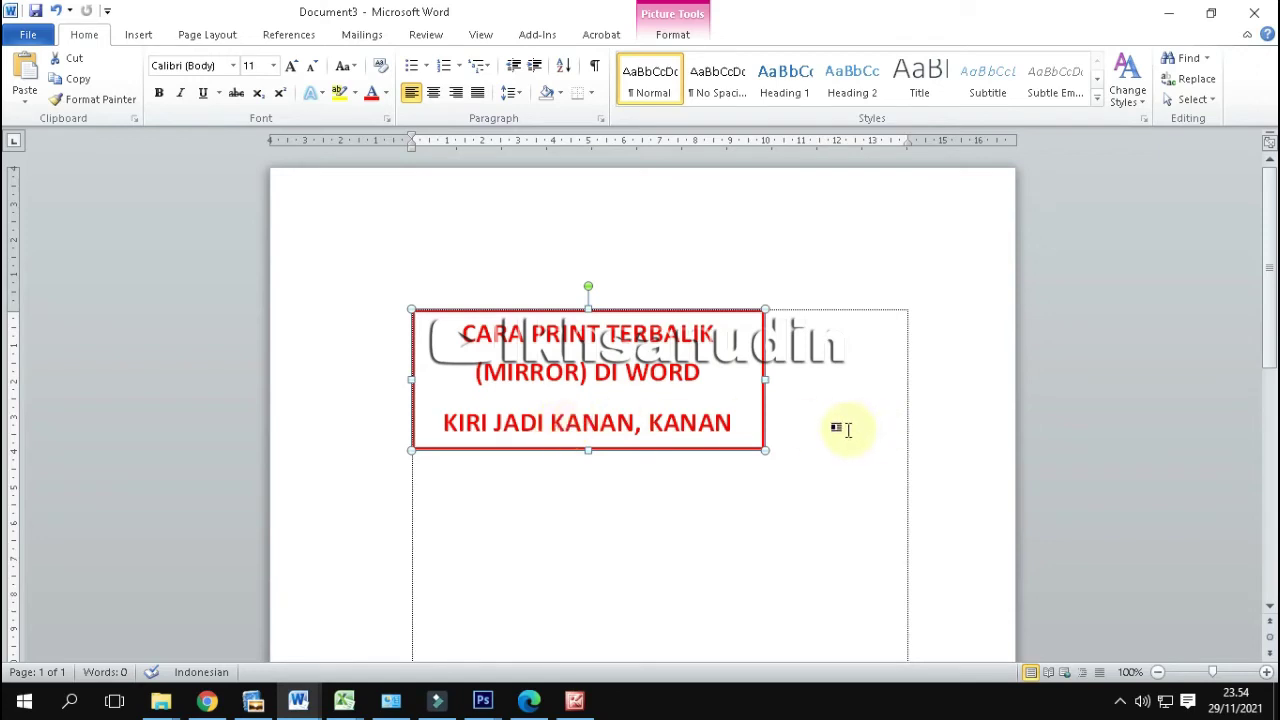
pyautogui.click(842, 421)
pyautogui.click(592, 397)
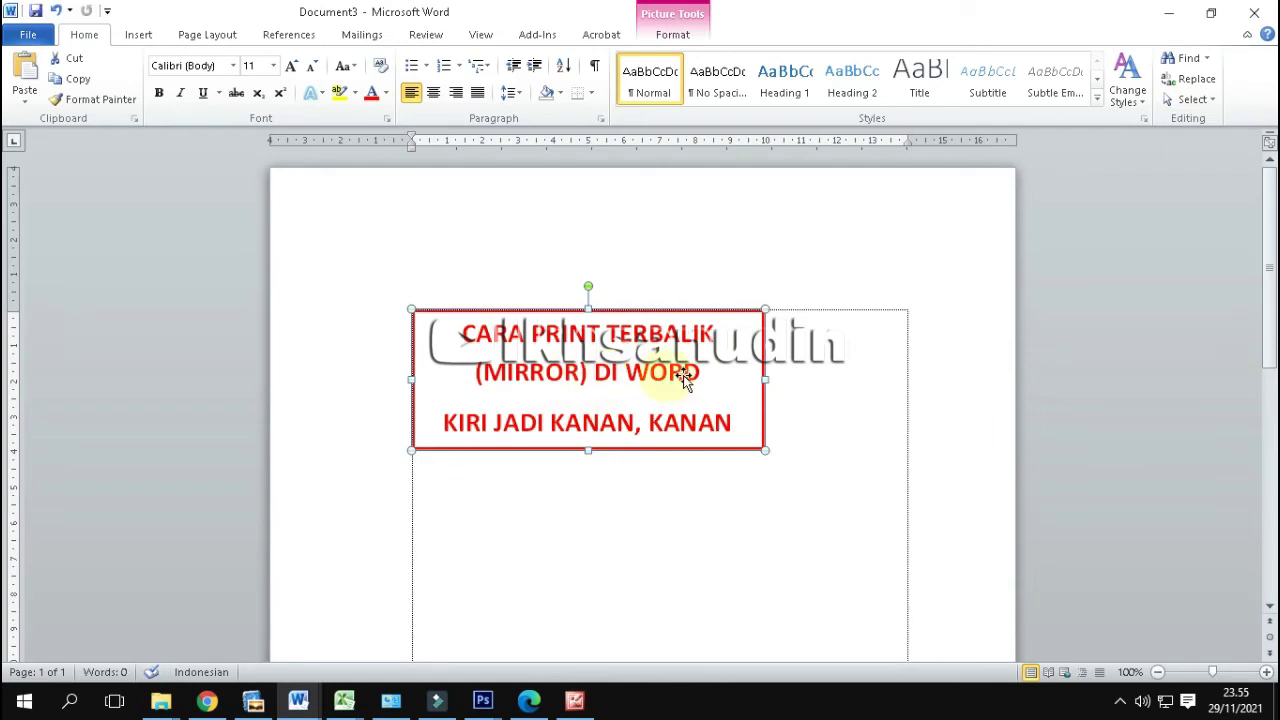
pyautogui.click(860, 378)
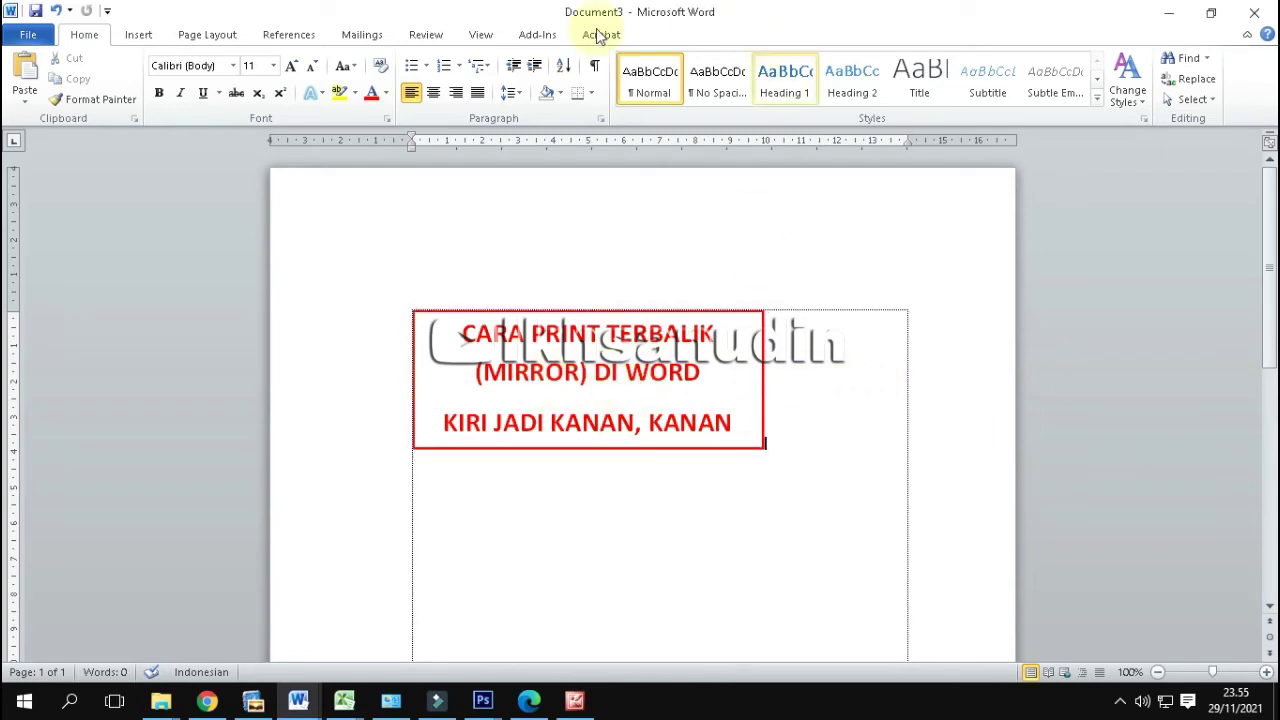
pyautogui.click(840, 378)
pyautogui.click(574, 410)
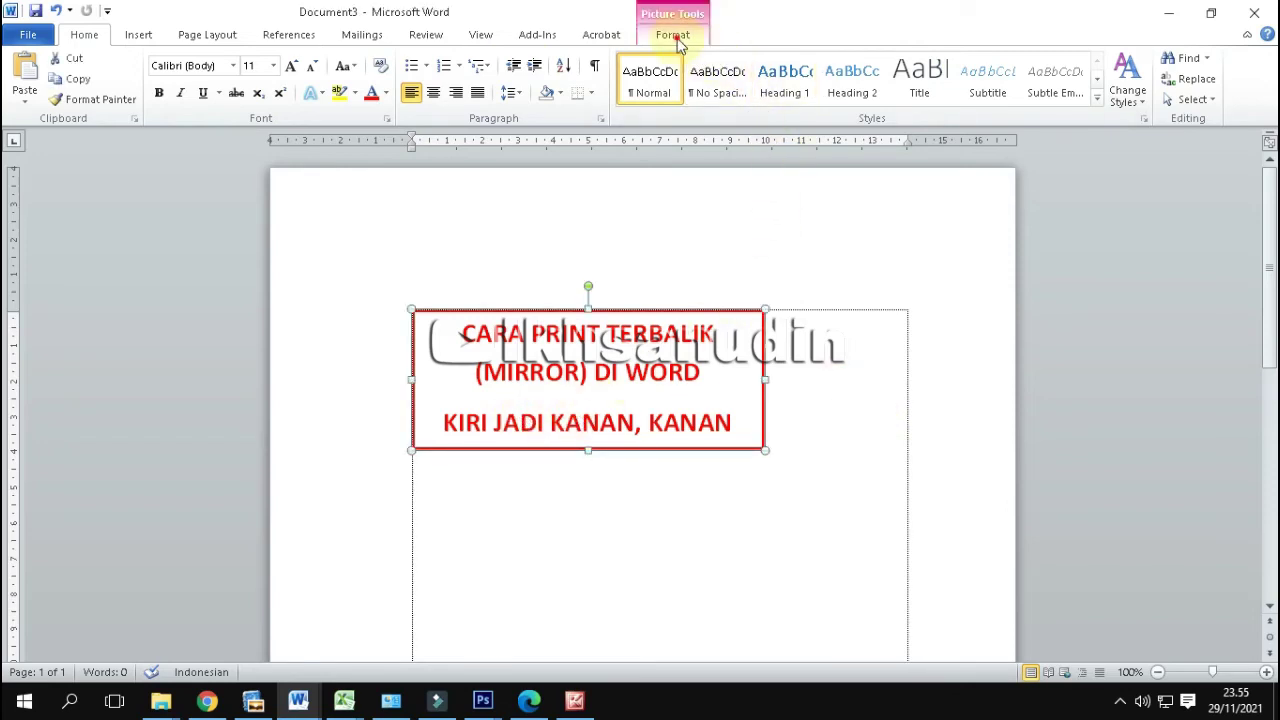
pyautogui.click(675, 36)
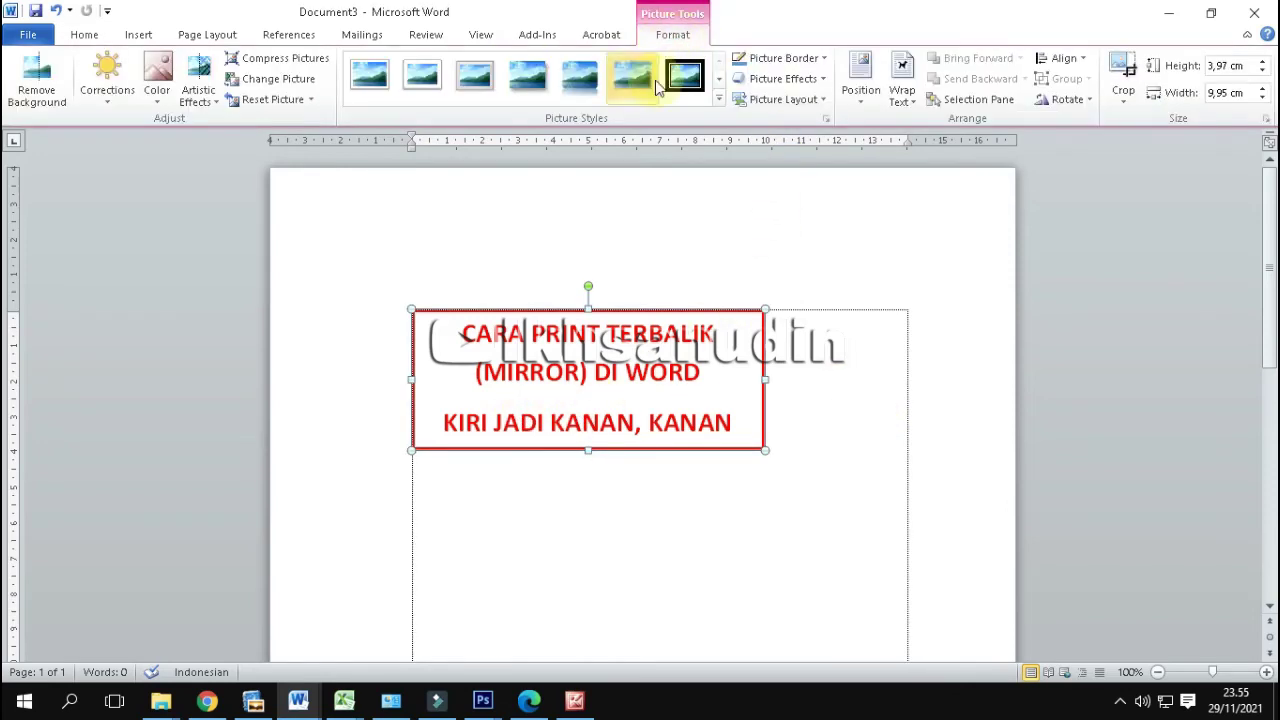
pyautogui.click(1090, 100)
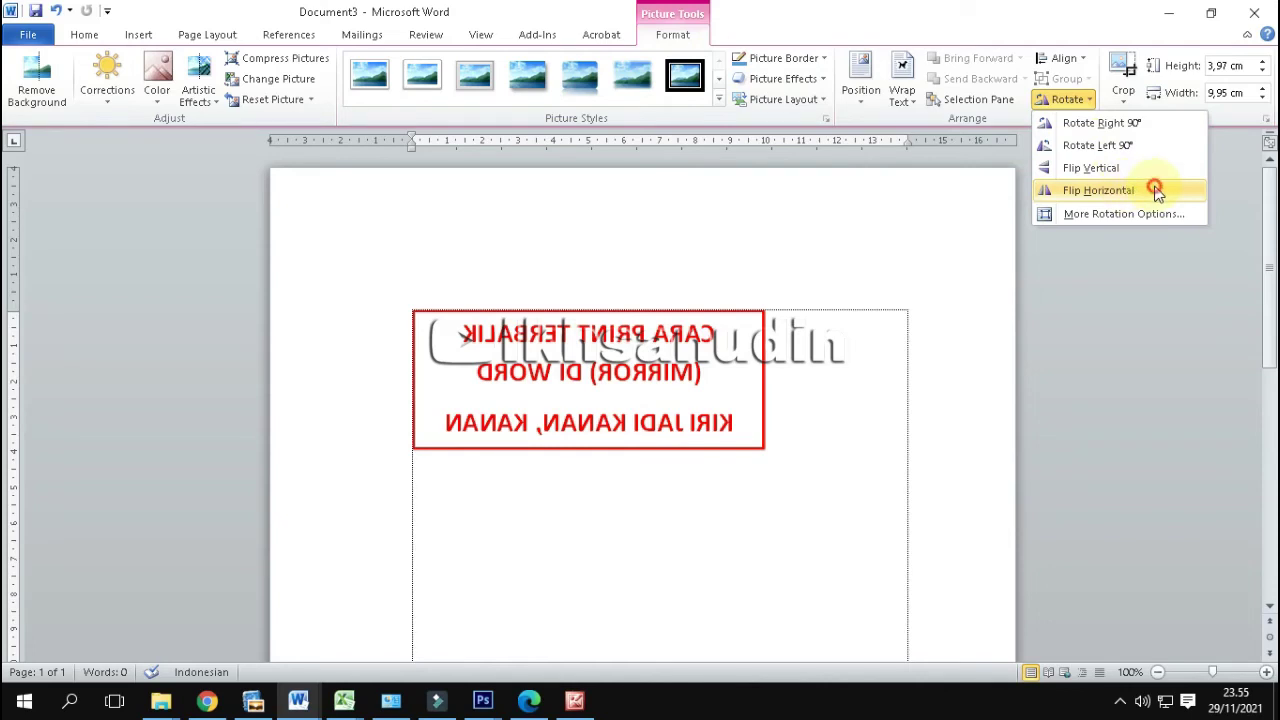
pyautogui.click(1156, 190)
# Deselect and reselect the mirrored picture to check the result.
pyautogui.click(814, 365)
pyautogui.click(571, 371)
pyautogui.click(876, 378)
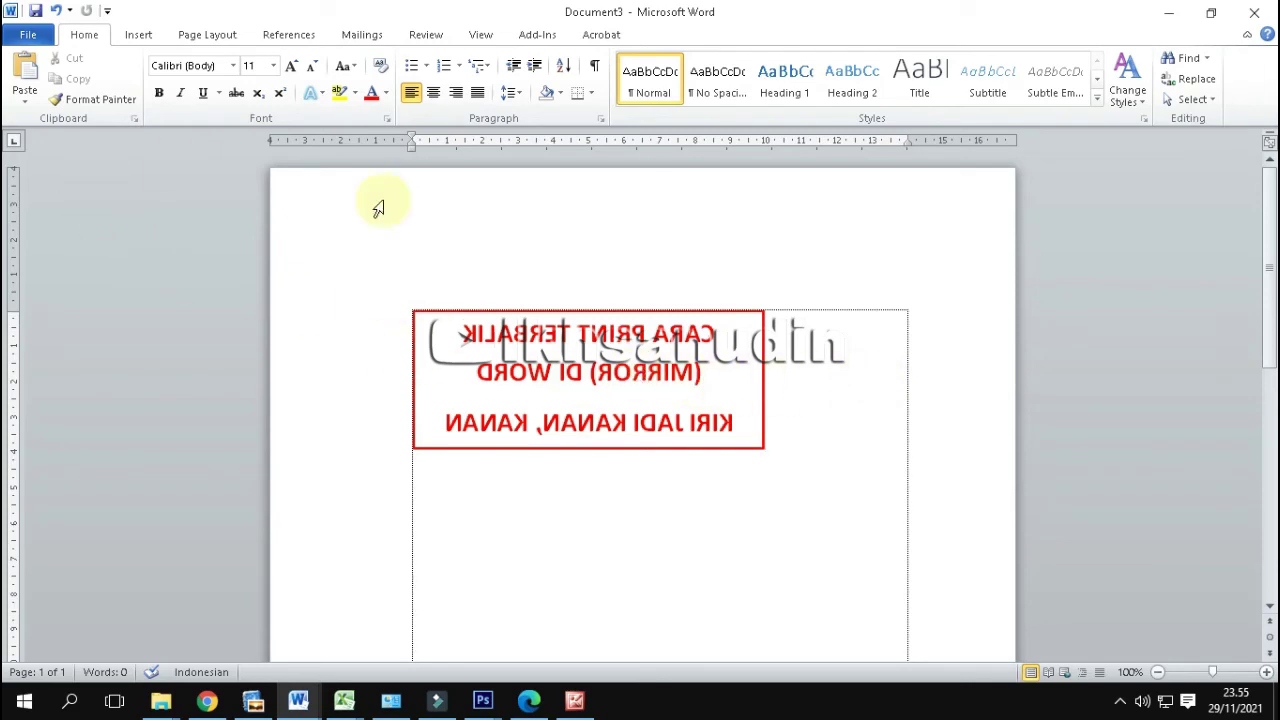
pyautogui.click(639, 374)
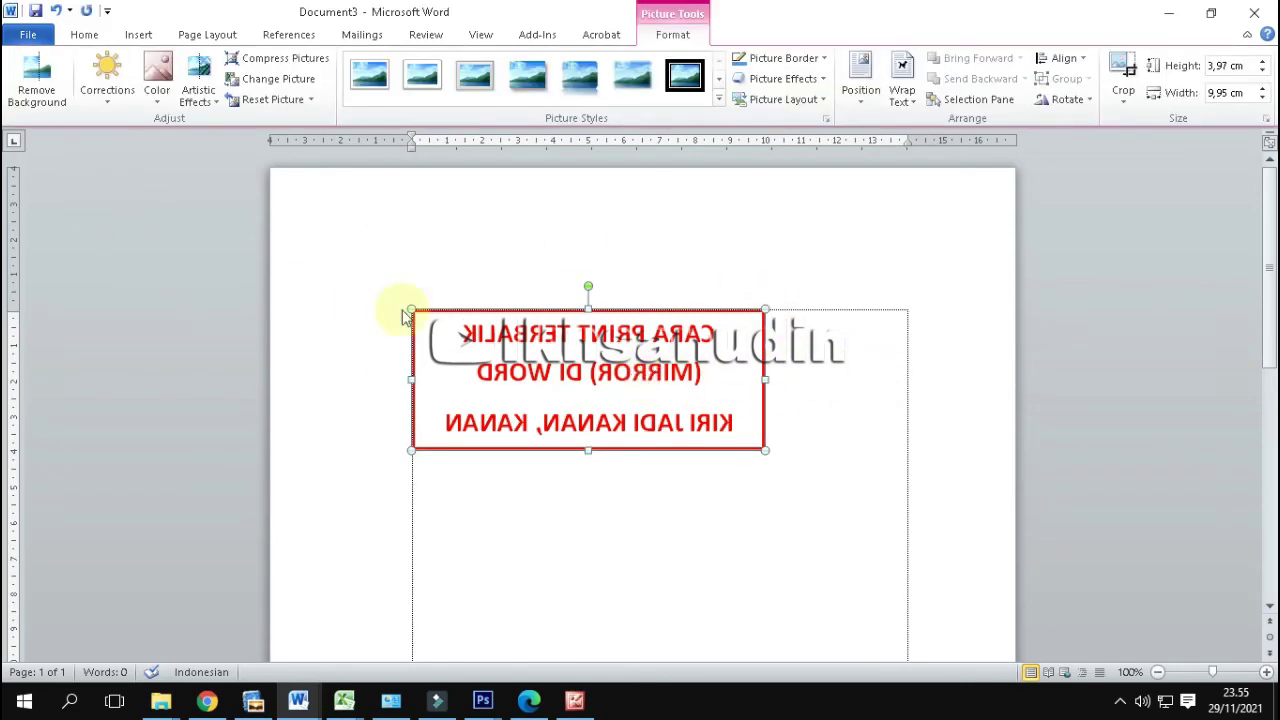
# Show the Word print page with a preview of the mirrored picture.
pyautogui.click(849, 329)
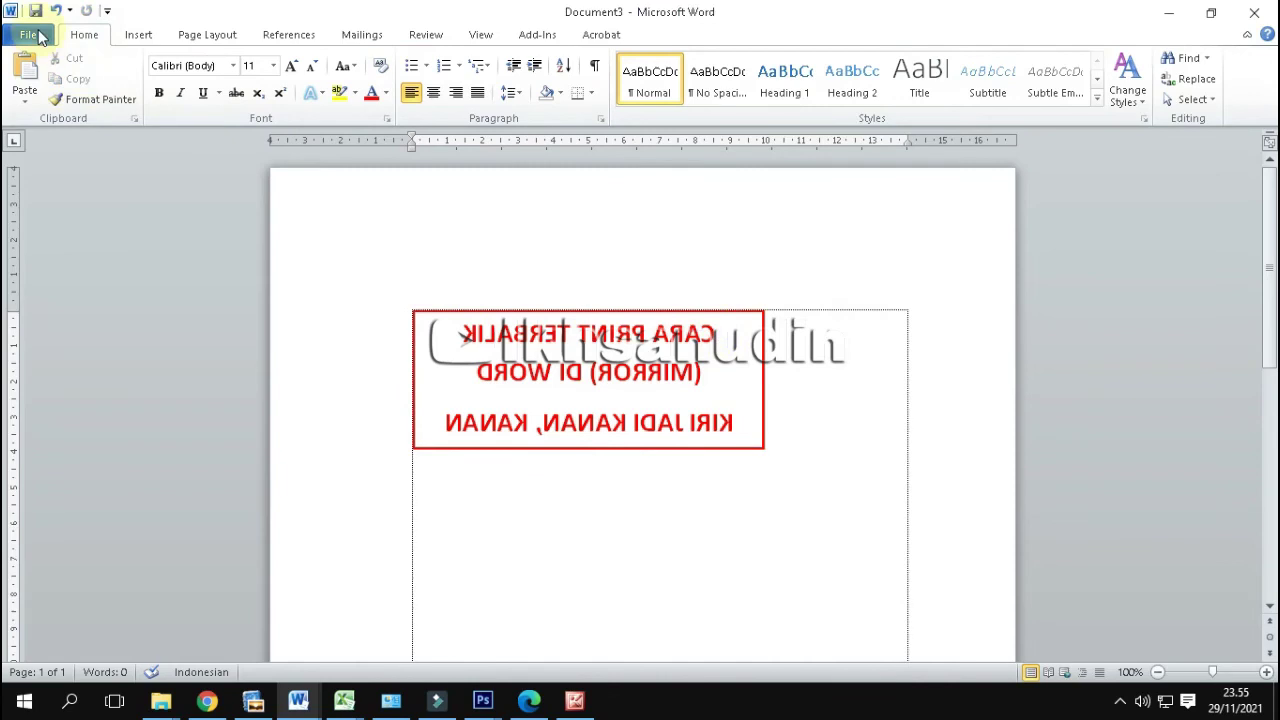
pyautogui.click(28, 34)
pyautogui.click(62, 302)
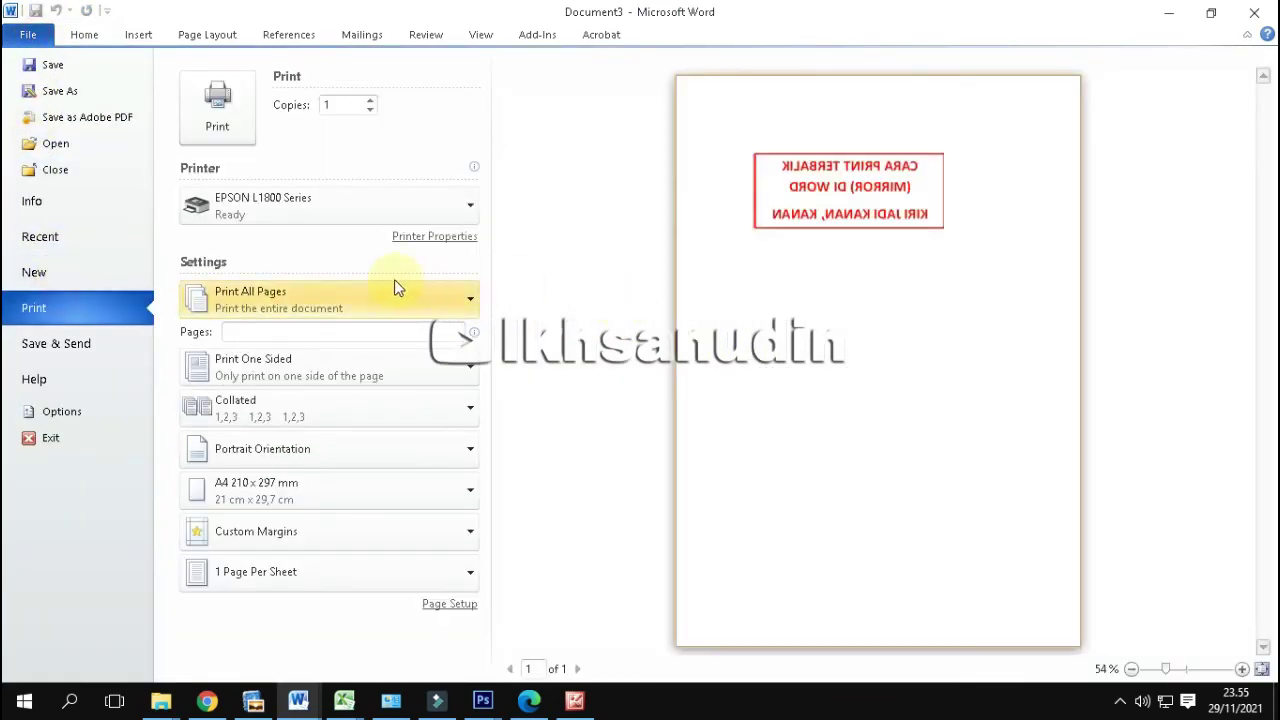
# Review the printer's properties, including the More Options tab, then cancel without changes and leave the print page.
pyautogui.click(486, 243)
pyautogui.click(98, 53)
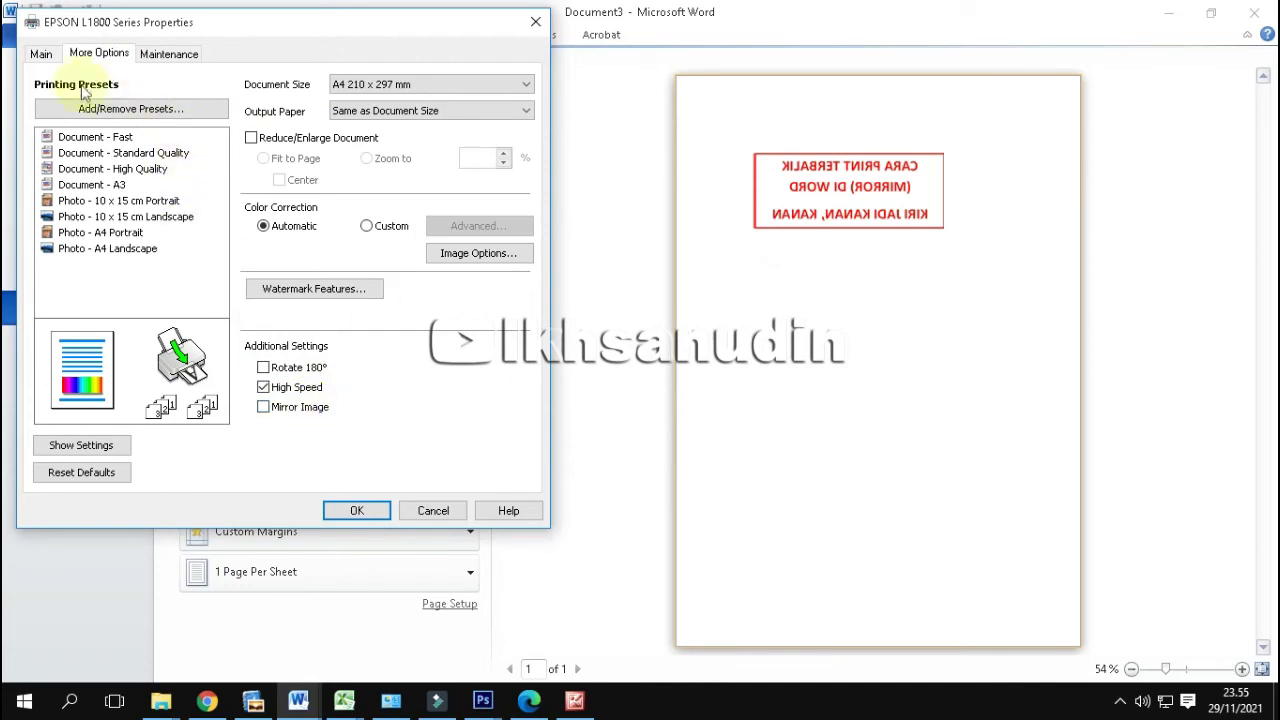
pyautogui.click(48, 56)
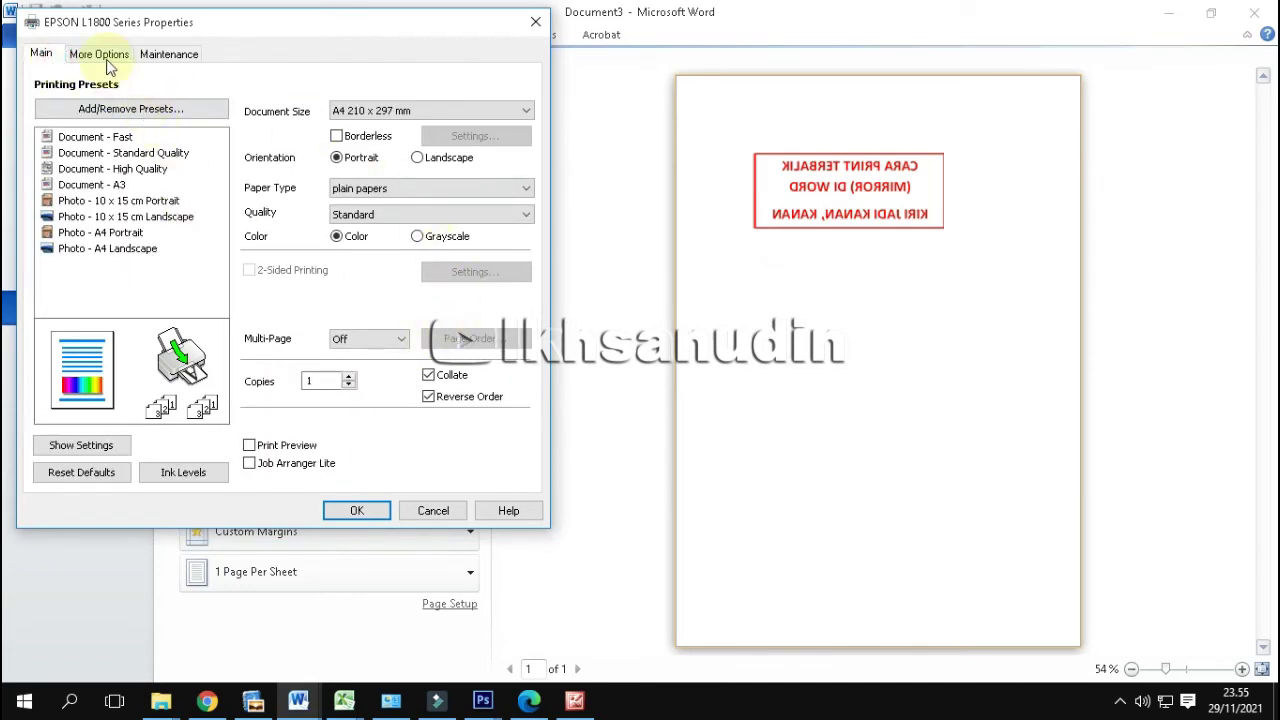
pyautogui.click(100, 53)
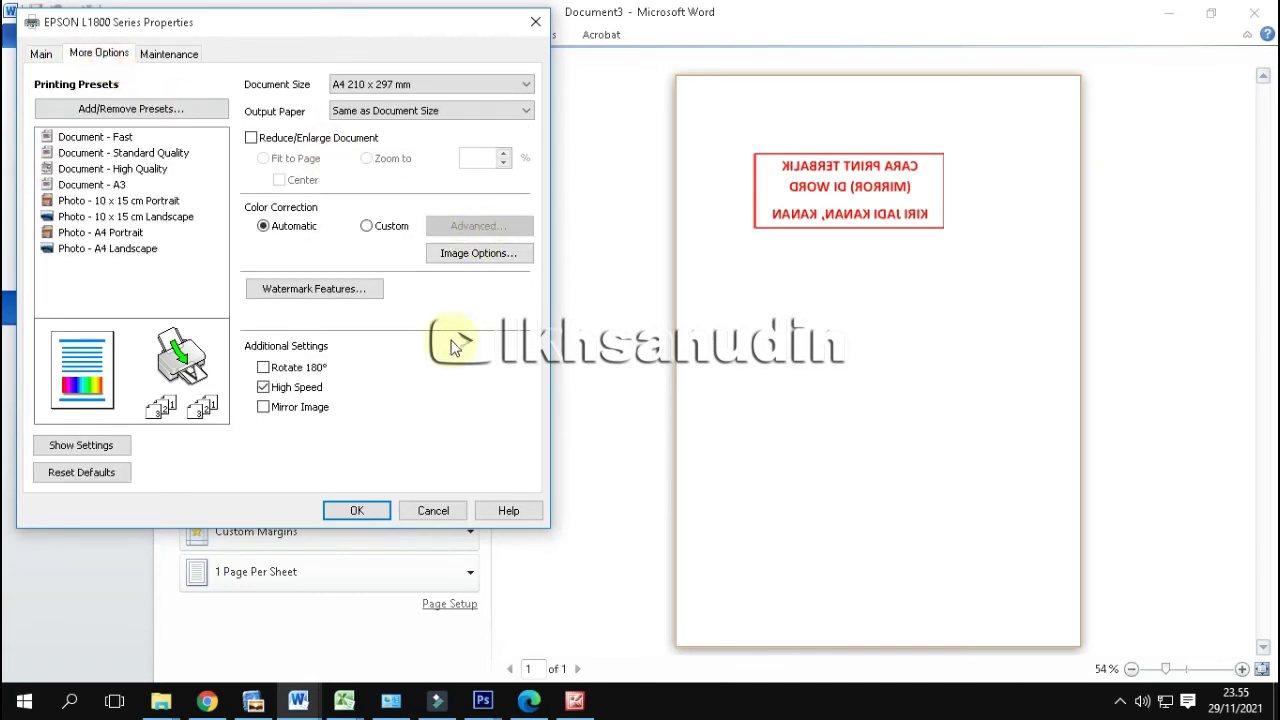
pyautogui.click(435, 512)
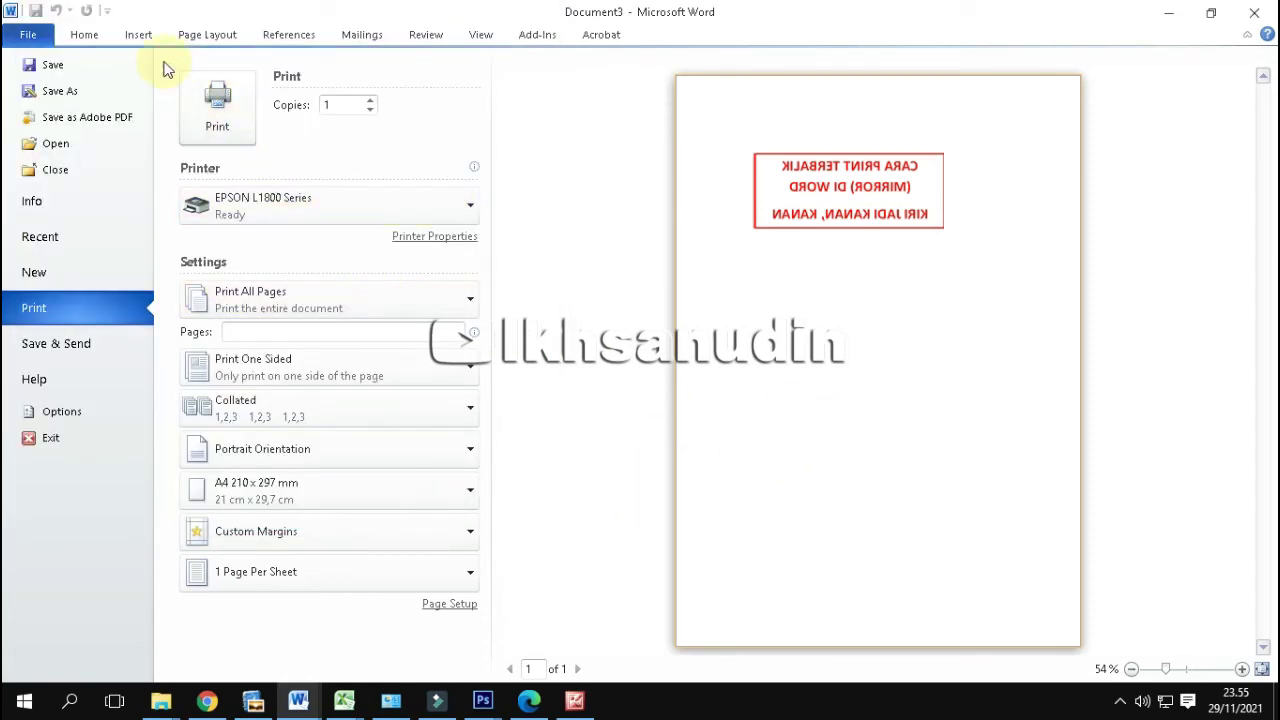
pyautogui.click(84, 35)
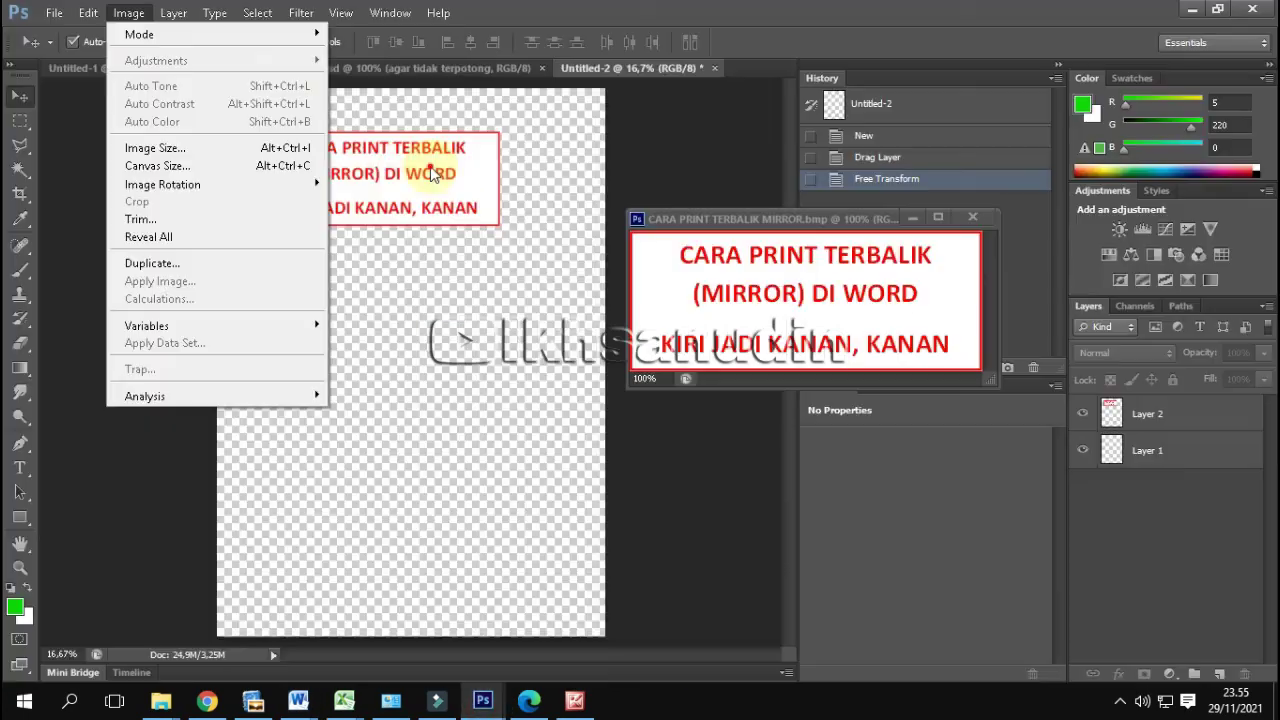
# Flip the Photoshop canvas horizontally so the red CARA PRINT TERBALIK text reads reversed.
pyautogui.click(447, 185)
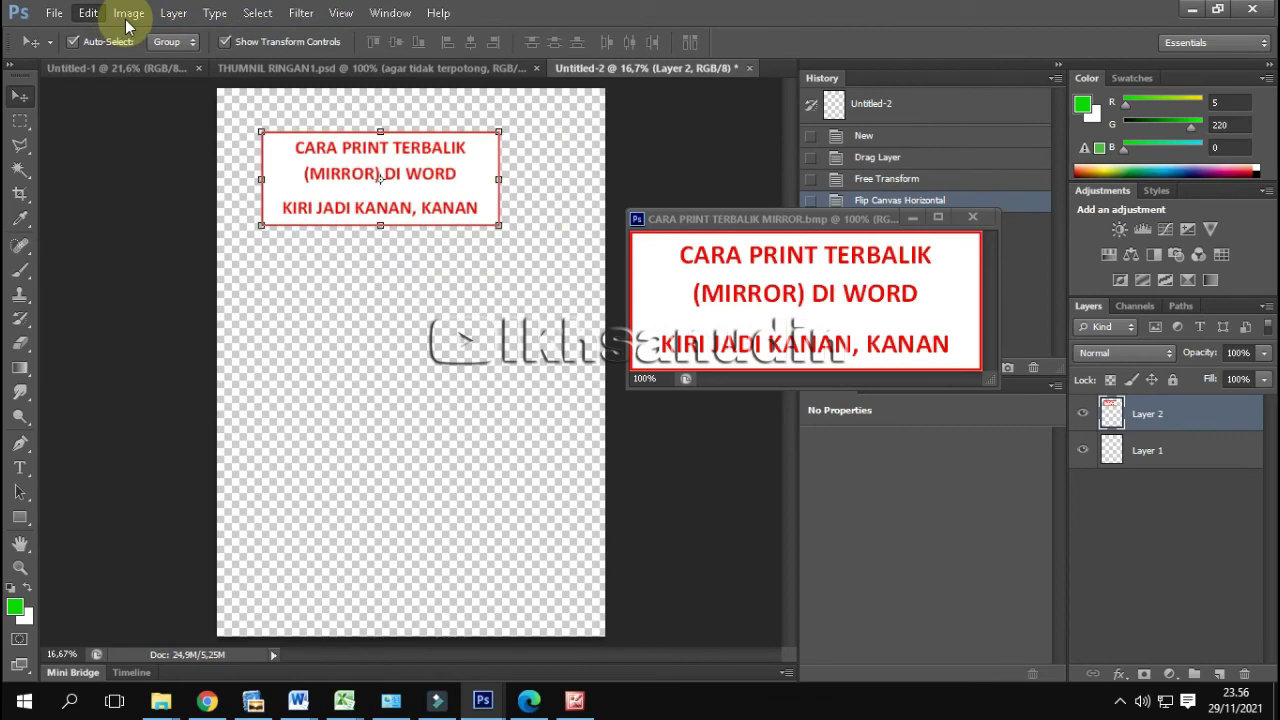
pyautogui.click(128, 14)
pyautogui.moveTo(163, 184)
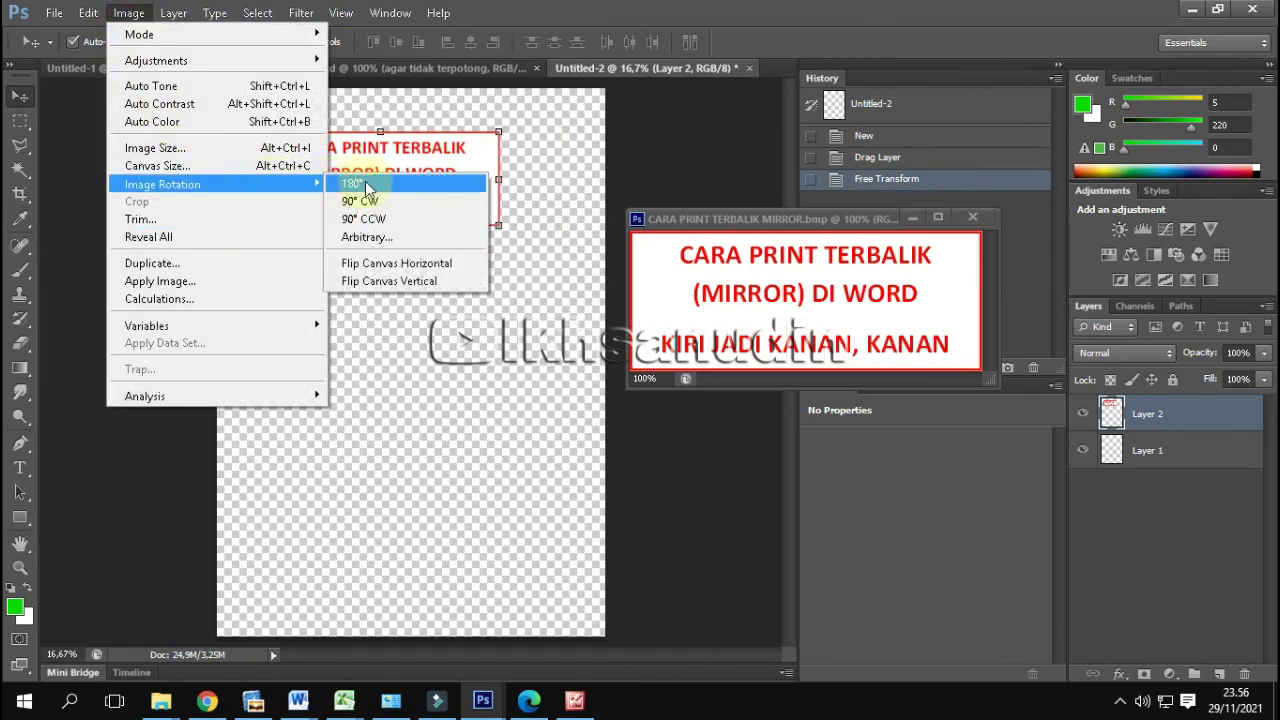
pyautogui.click(460, 265)
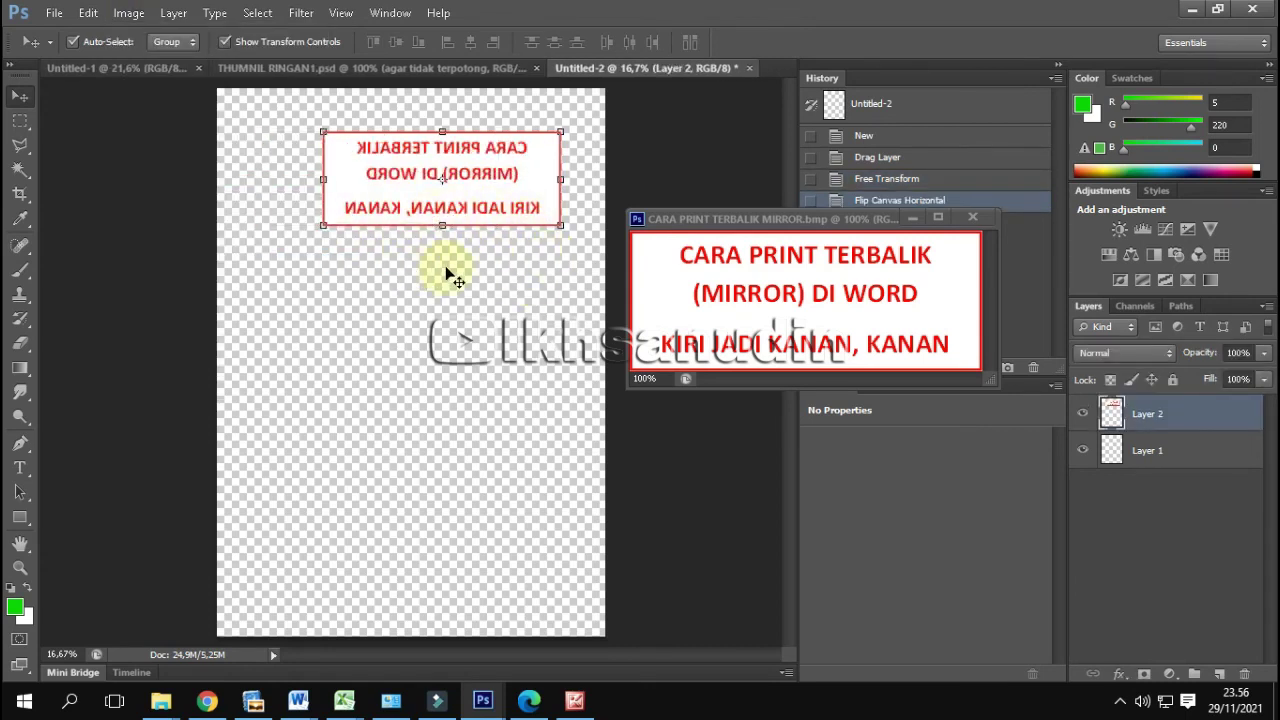
# Check Photoshop's print settings for the flipped image, then cancel without printing.
pyautogui.click(53, 15)
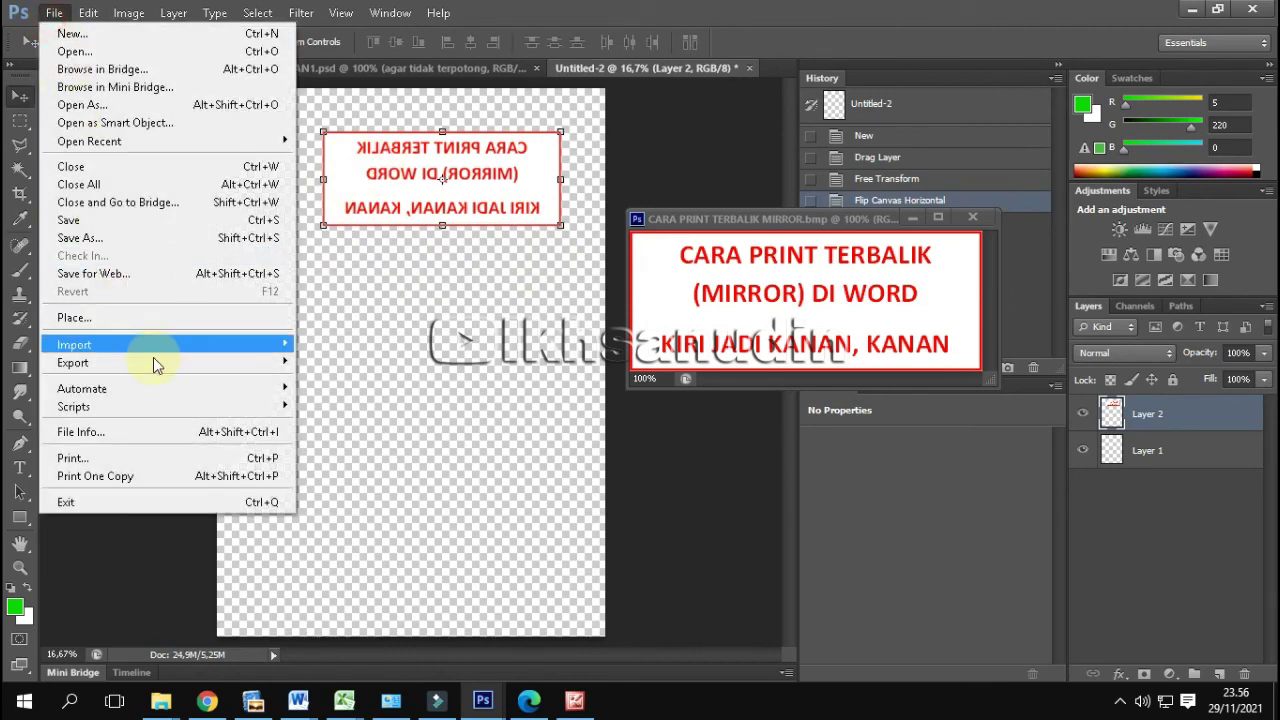
pyautogui.click(185, 460)
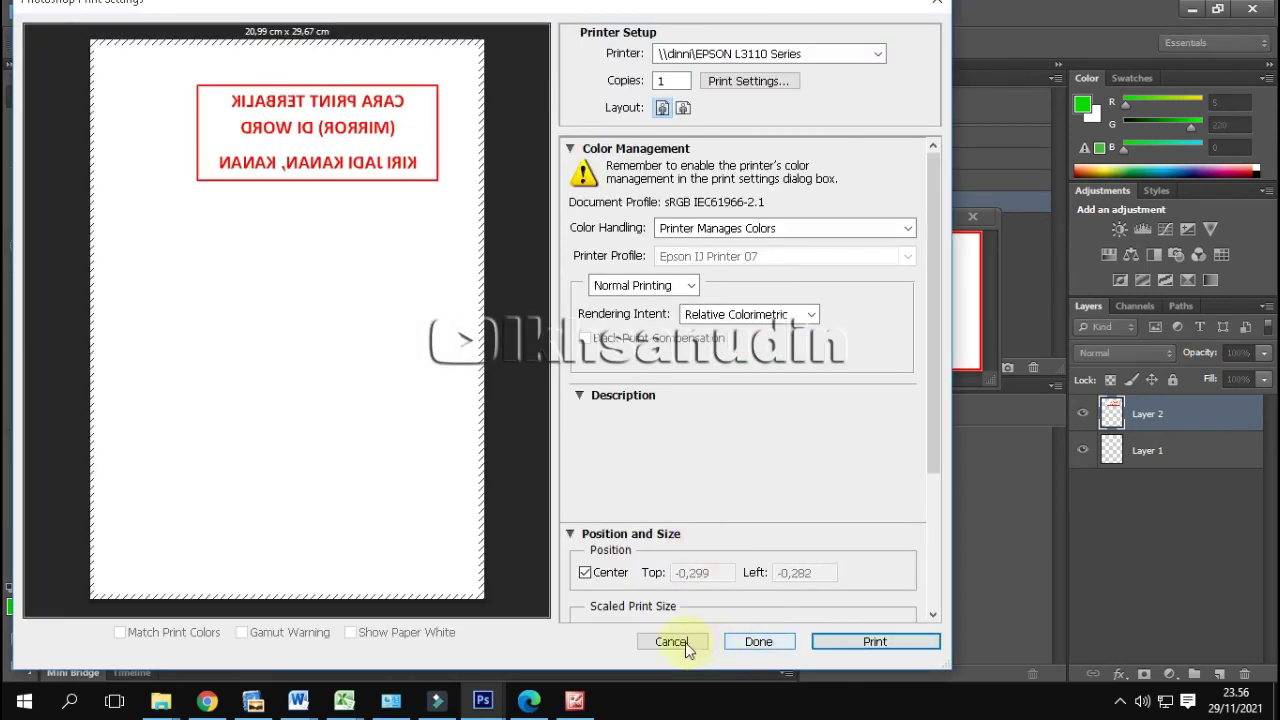
pyautogui.click(685, 642)
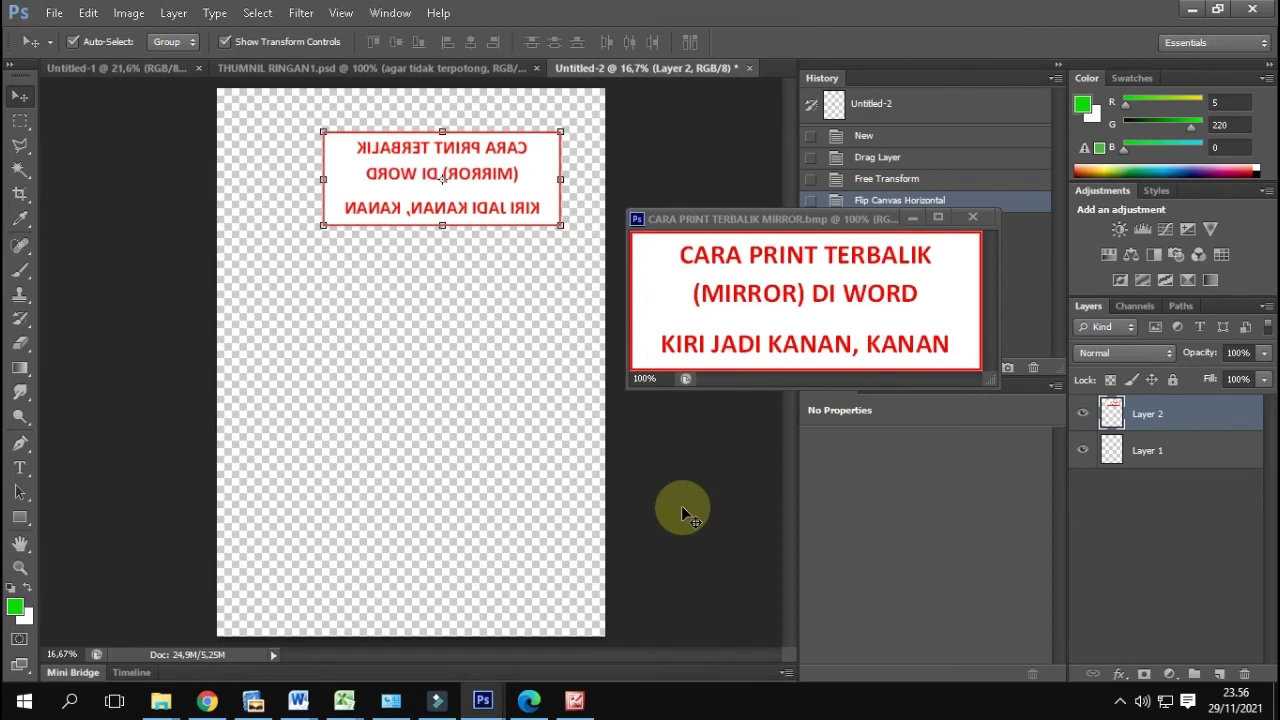